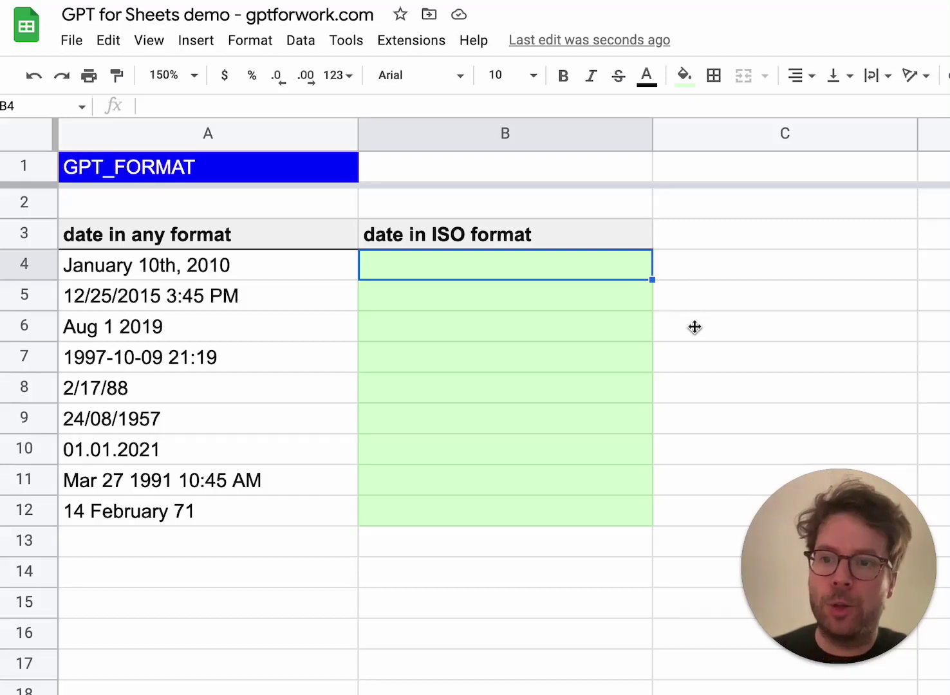
Enter =GPT_FORMAT(A4,"iso date") in B4 to convert A4's date to ISO format.
{"action": "left_click", "coordinate": [268, 171]}
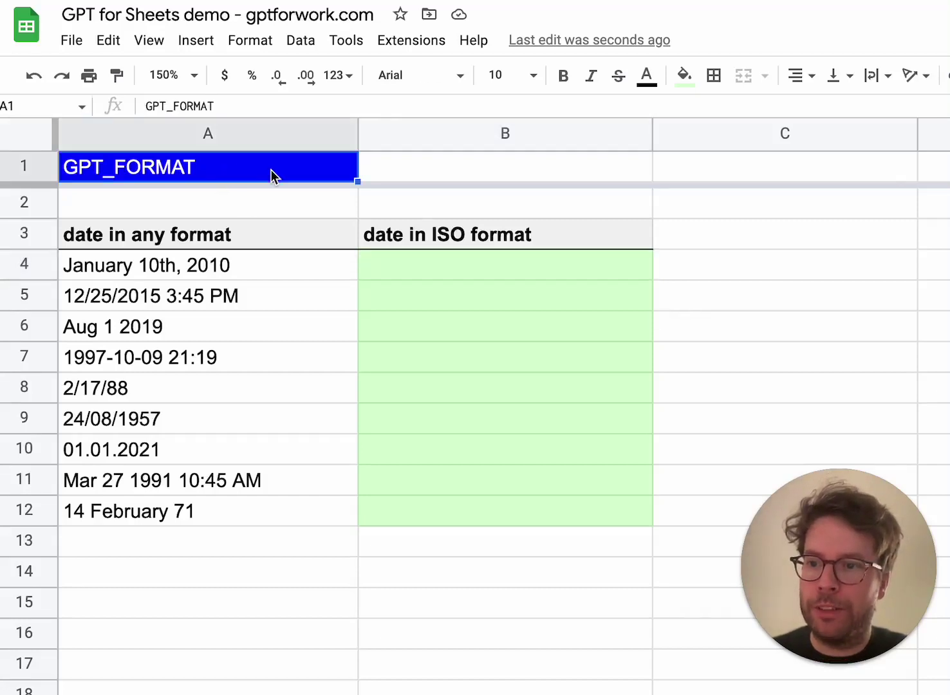
{"action": "left_click", "coordinate": [441, 266]}
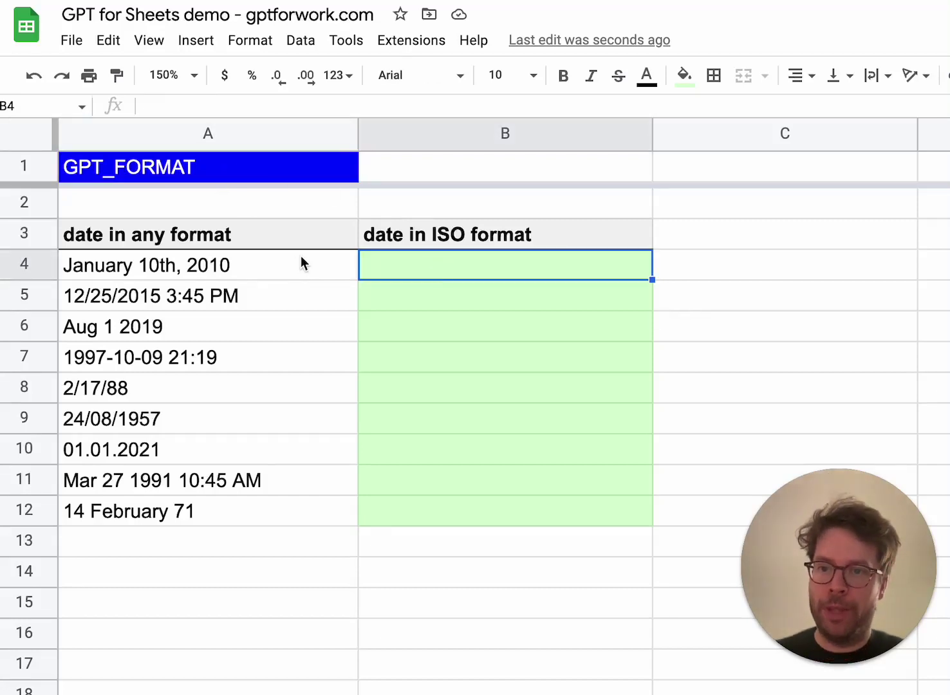
{"action": "type", "text": "=G"}
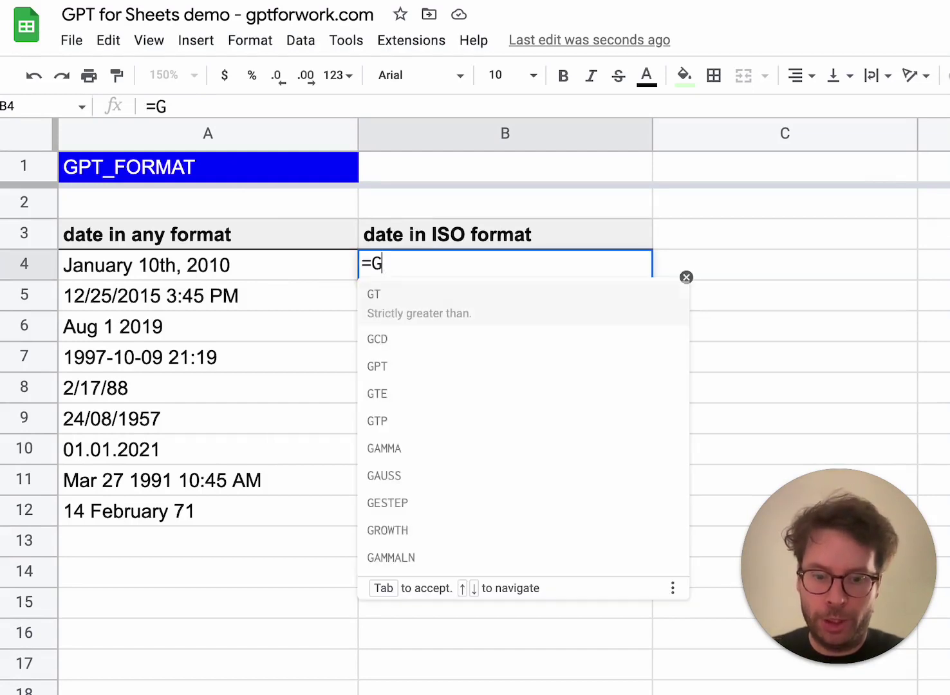
{"action": "type", "text": "PT_FORMAT("}
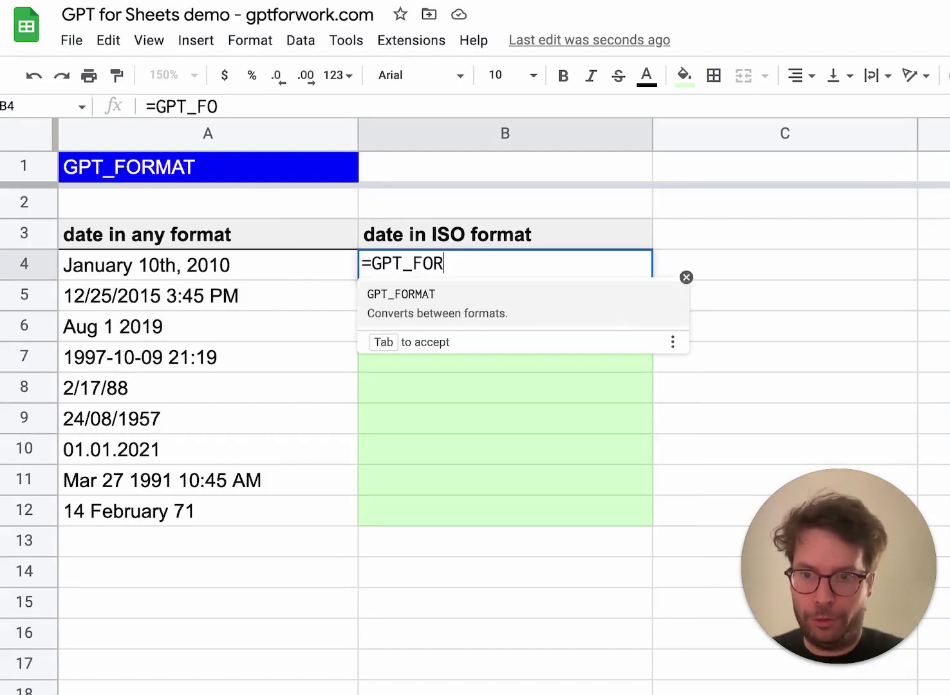
{"action": "left_click", "coordinate": [139, 271]}
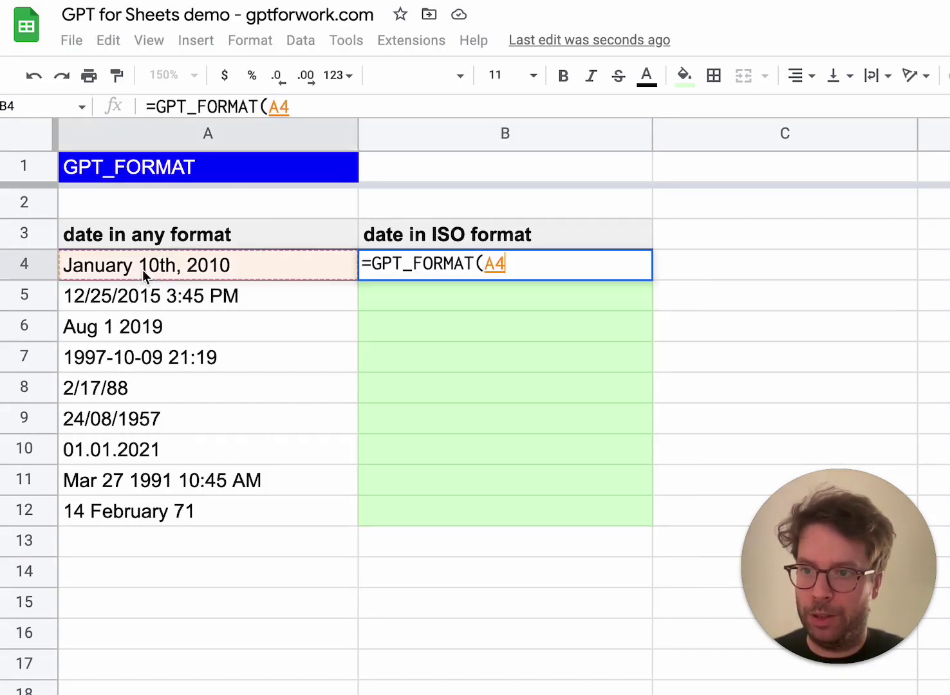
{"action": "type", "text": ","}
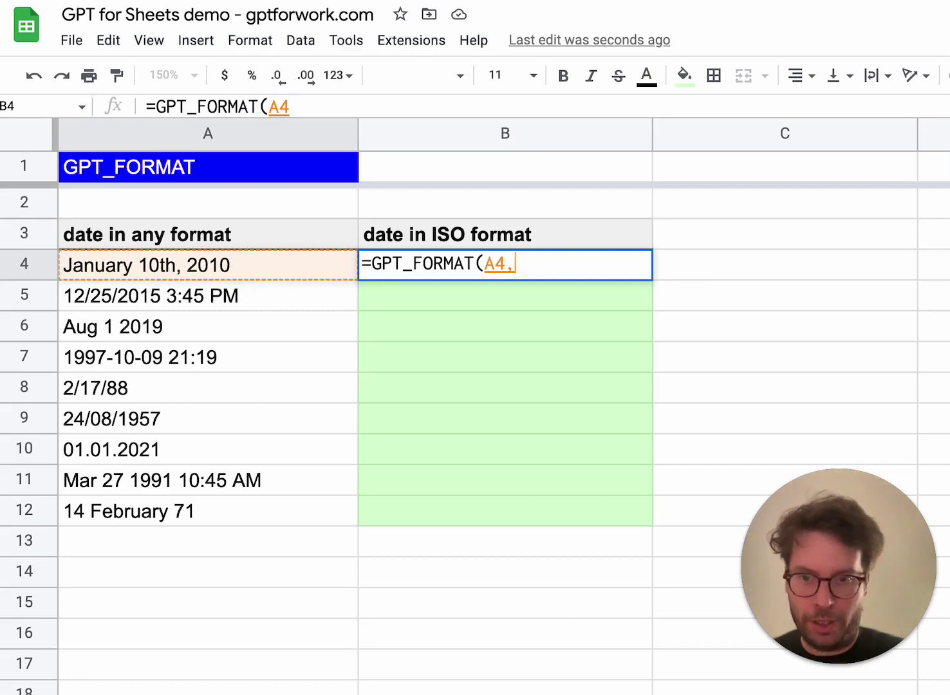
{"action": "type", "text": "\"iso"}
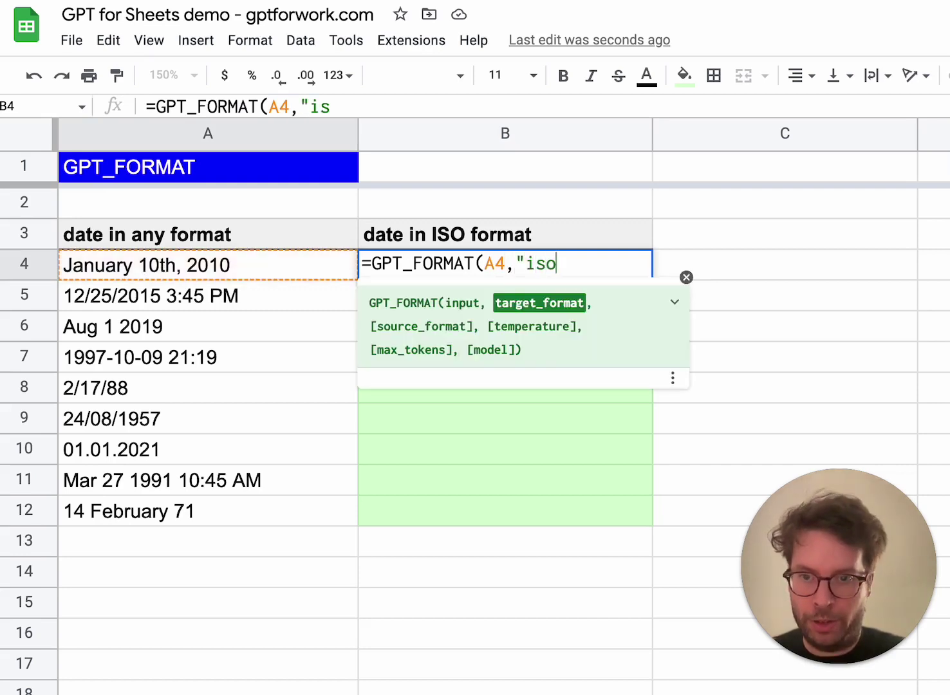
{"action": "type", "text": " date\")"}
{"action": "key", "text": "Return"}
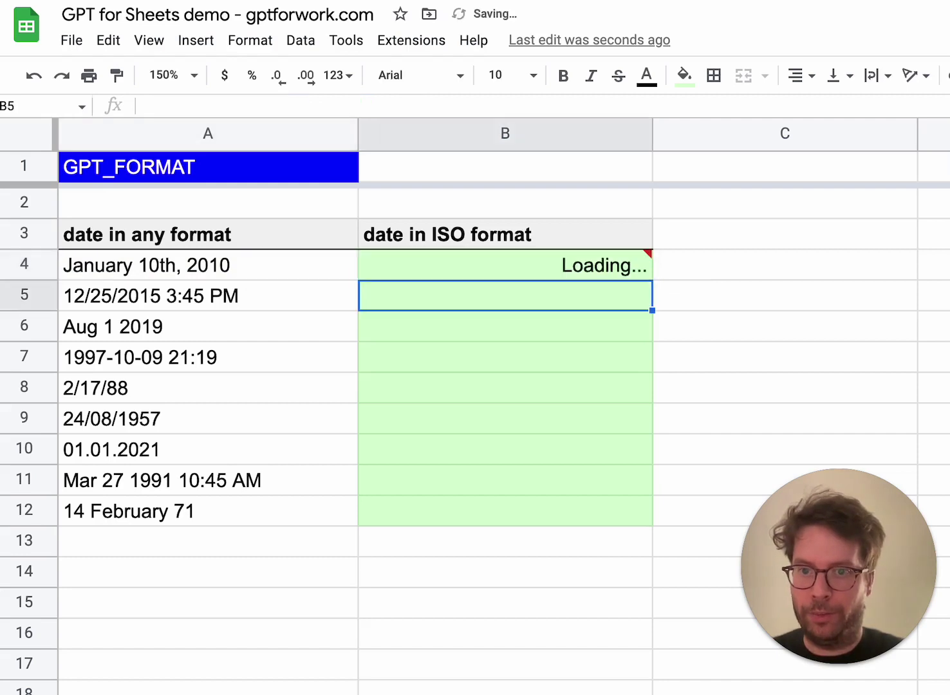
Fill the ISO date formula from B4 down to B12.
{"action": "left_click", "coordinate": [485, 274]}
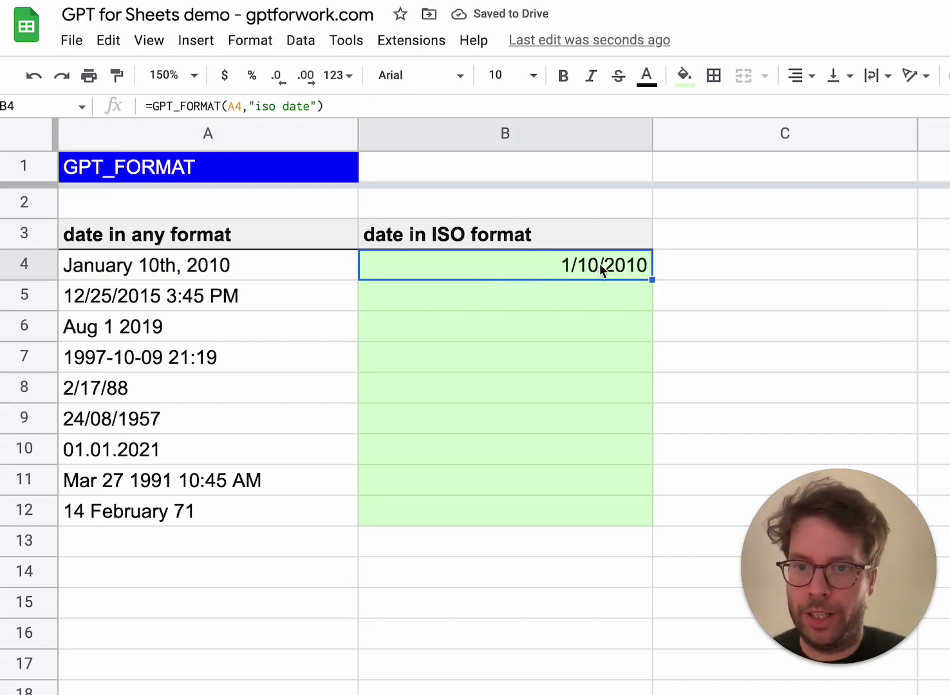
{"action": "left_click_drag", "start_coordinate": [653, 282], "coordinate": [666, 524]}
{"action": "mouse_move", "coordinate": [649, 308]}
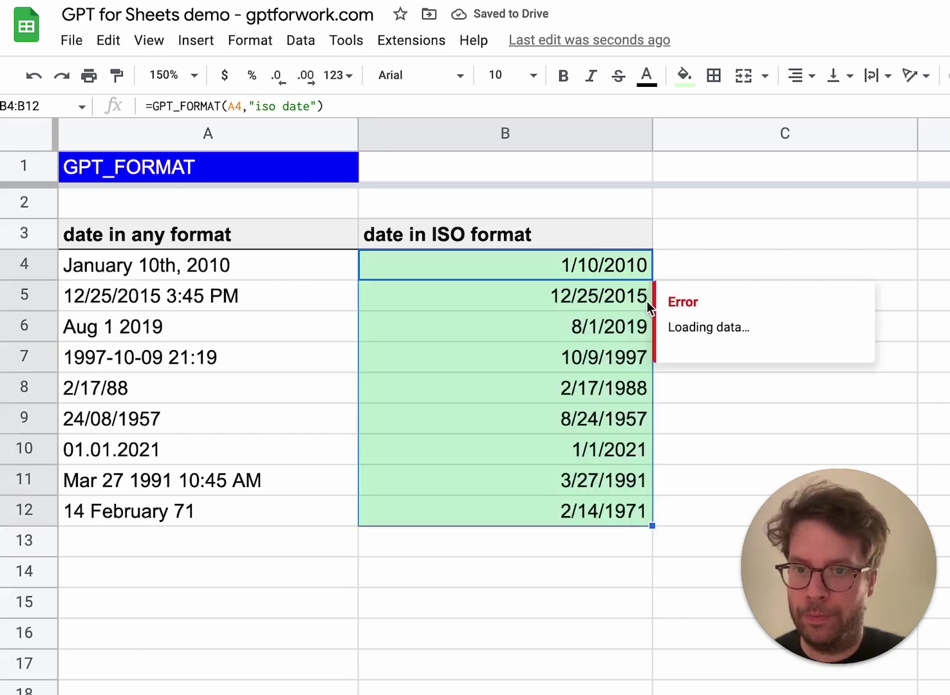
Compare the original dates in A4:A12 with the converted results, leaving B4:B12 selected.
{"action": "left_click", "coordinate": [550, 298]}
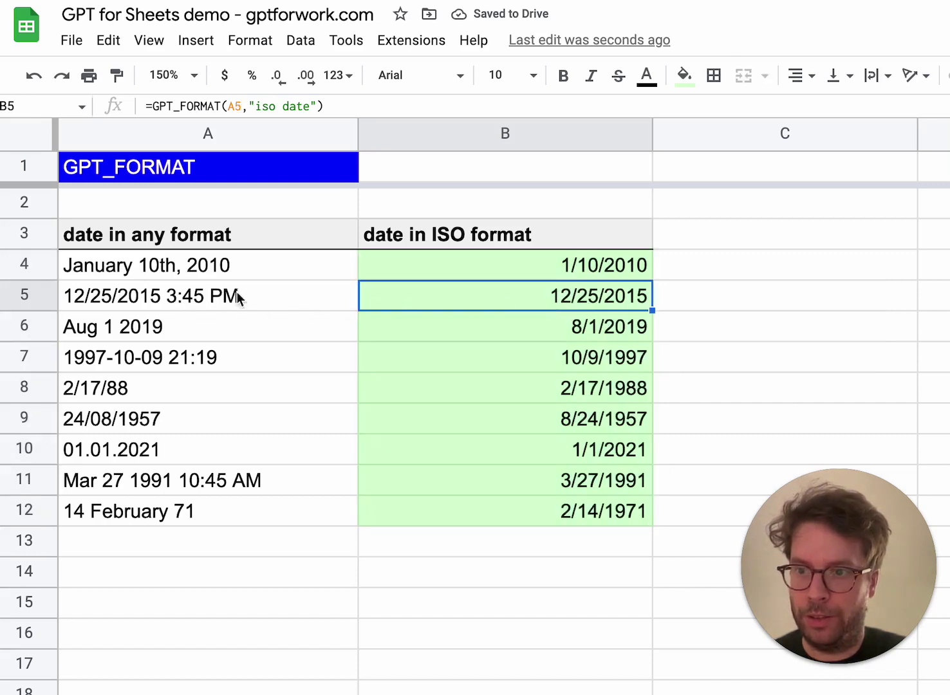
{"action": "left_click", "coordinate": [225, 326]}
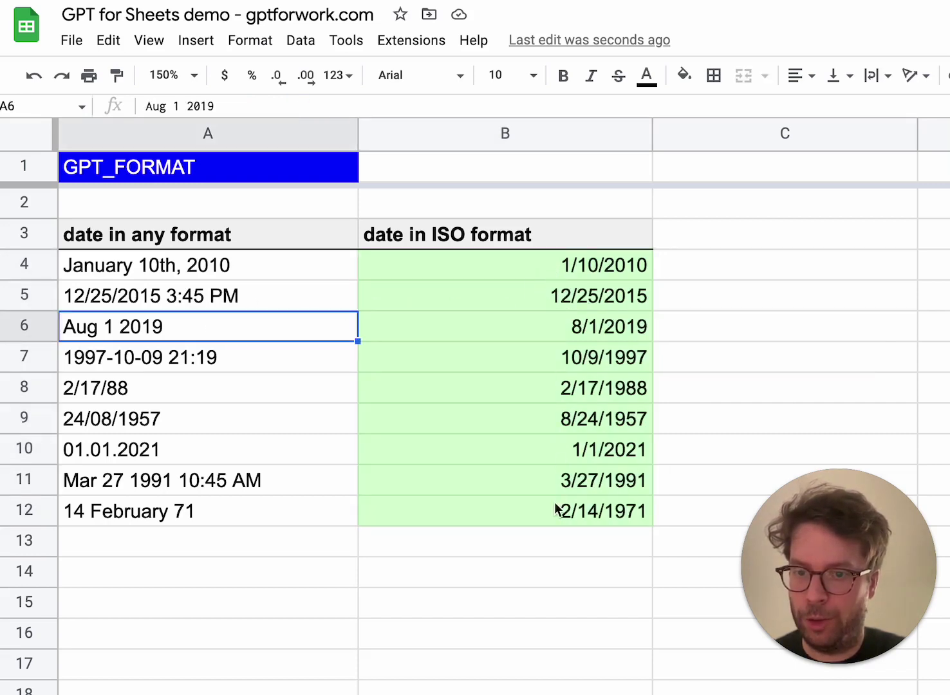
{"action": "left_click", "coordinate": [269, 514]}
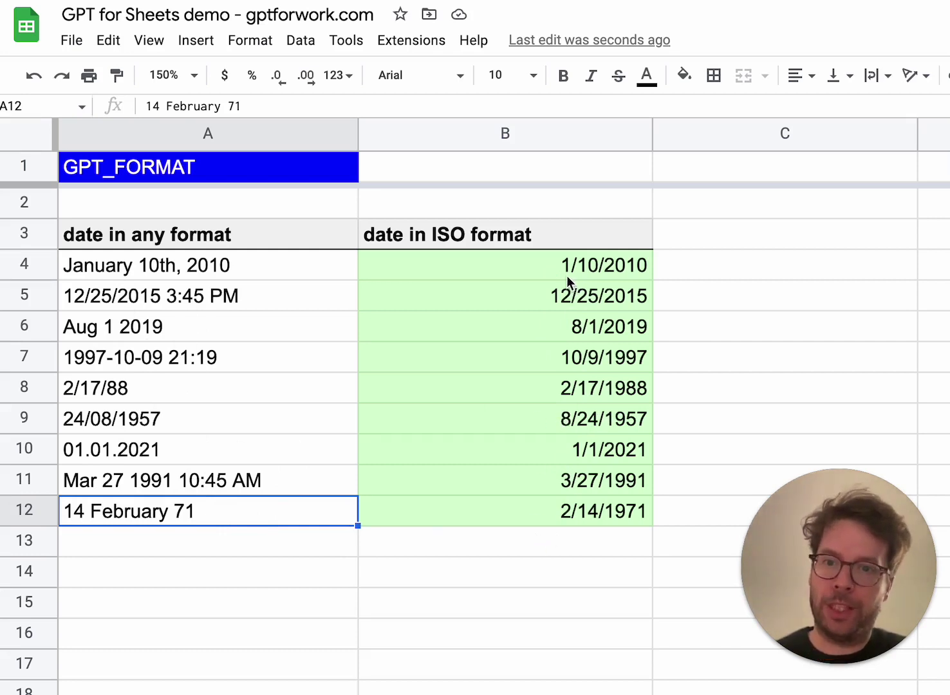
{"action": "left_click_drag", "start_coordinate": [566, 275], "coordinate": [553, 525]}
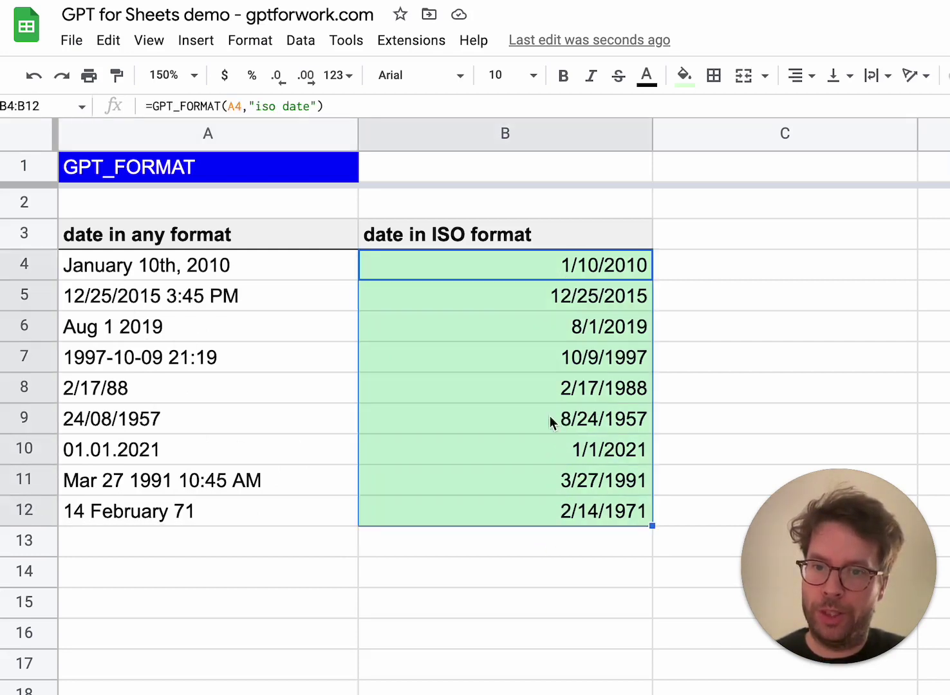
{"action": "left_click_drag", "start_coordinate": [248, 276], "coordinate": [248, 511]}
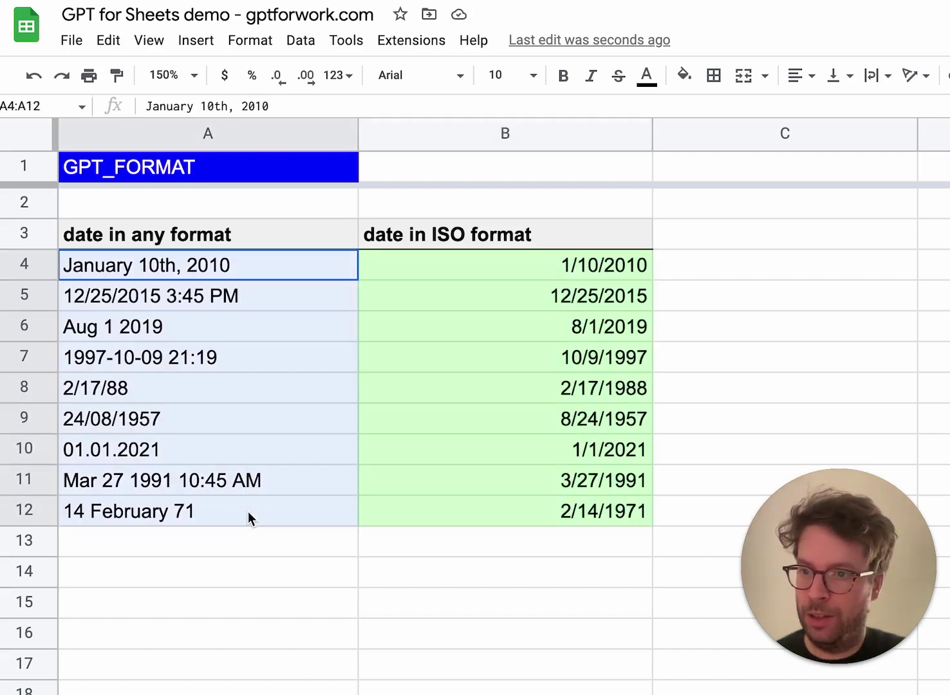
{"action": "left_click", "coordinate": [222, 509]}
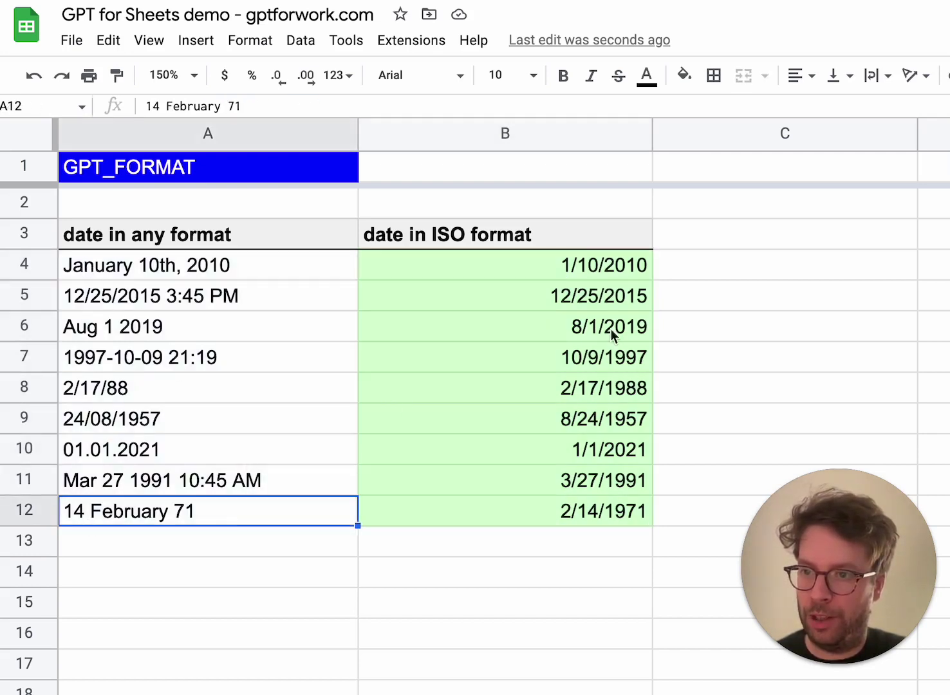
{"action": "left_click_drag", "start_coordinate": [597, 266], "coordinate": [587, 506]}
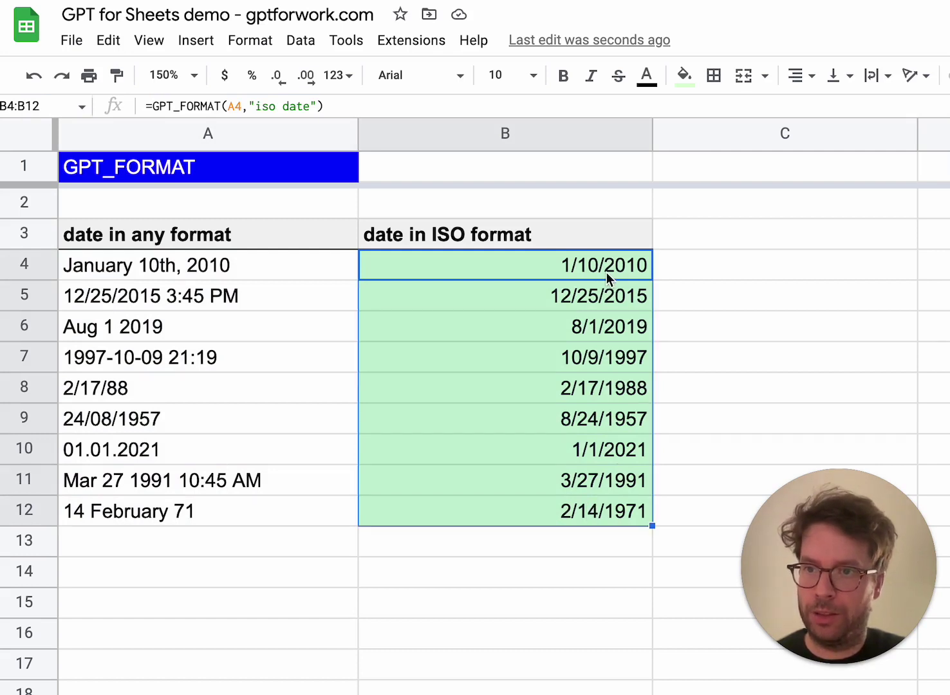
Apply the 09-26-2008 date number format to B4:B12.
{"action": "left_click", "coordinate": [236, 47]}
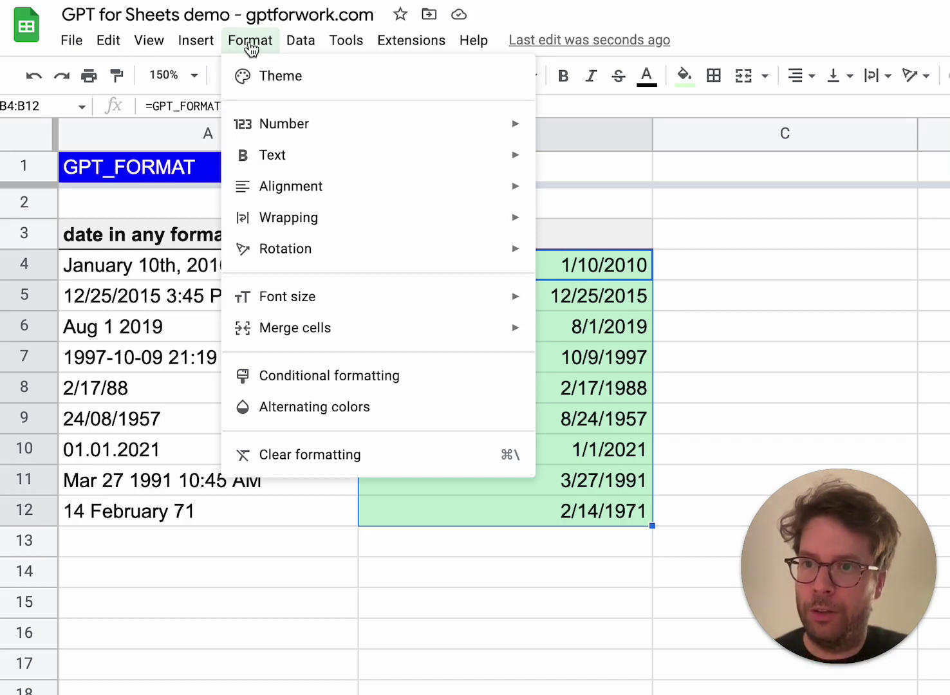
{"action": "mouse_move", "coordinate": [318, 134]}
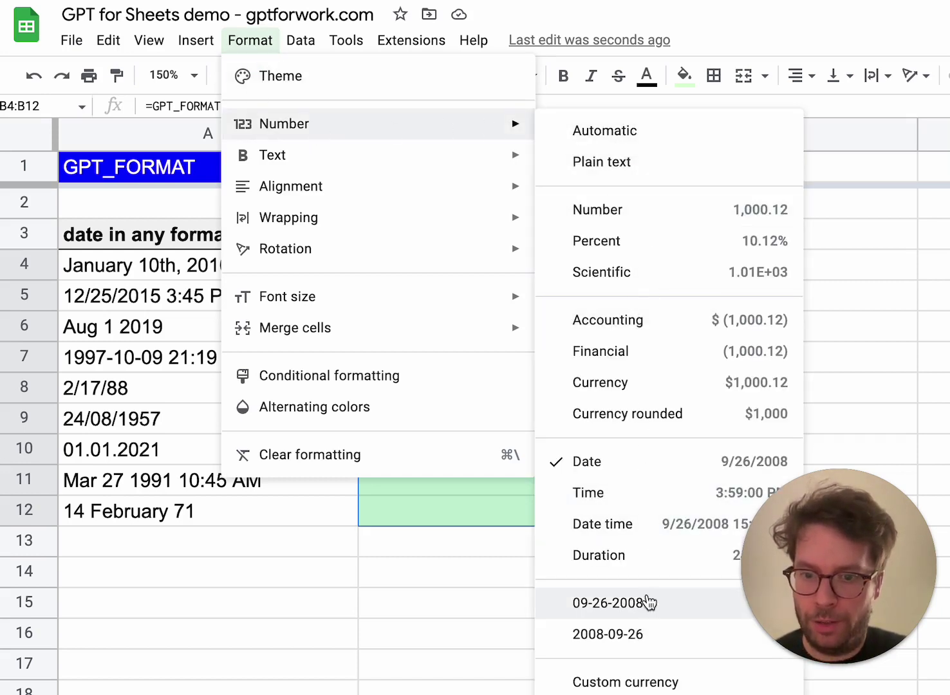
{"action": "left_click", "coordinate": [608, 605]}
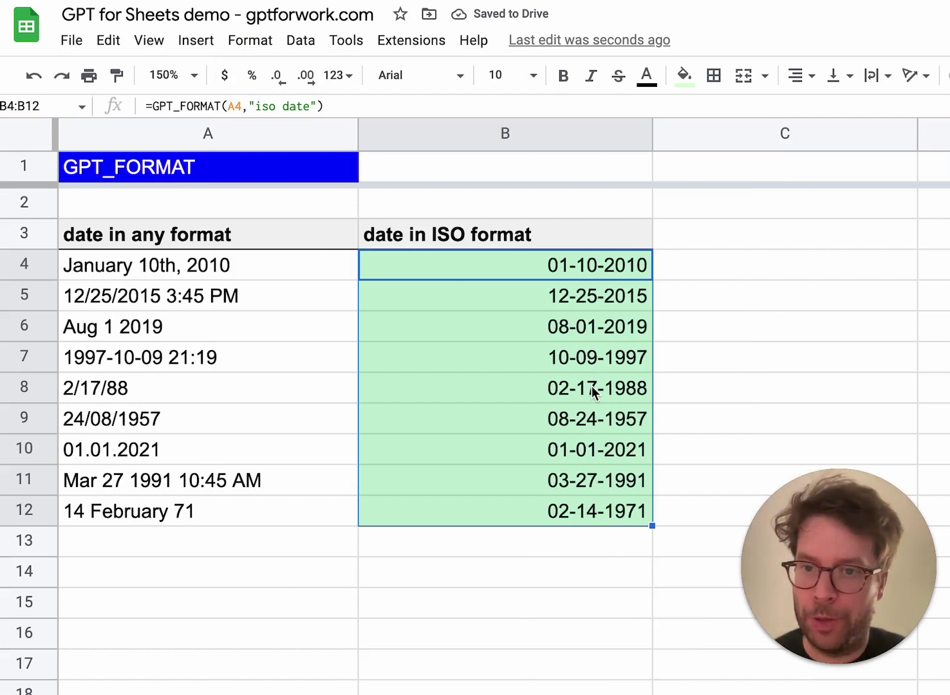
Scroll down to the Text table and select the Title case result cell B37.
{"action": "scroll", "coordinate": [773, 336], "scroll_direction": "down", "scroll_amount": 5}
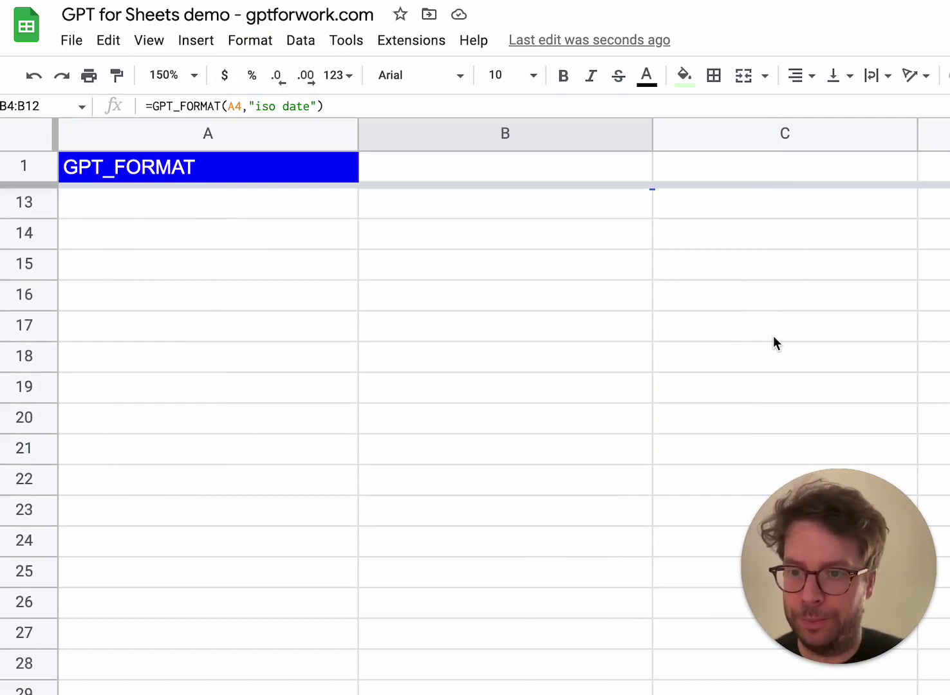
{"action": "scroll", "coordinate": [772, 335], "scroll_direction": "down", "scroll_amount": 10}
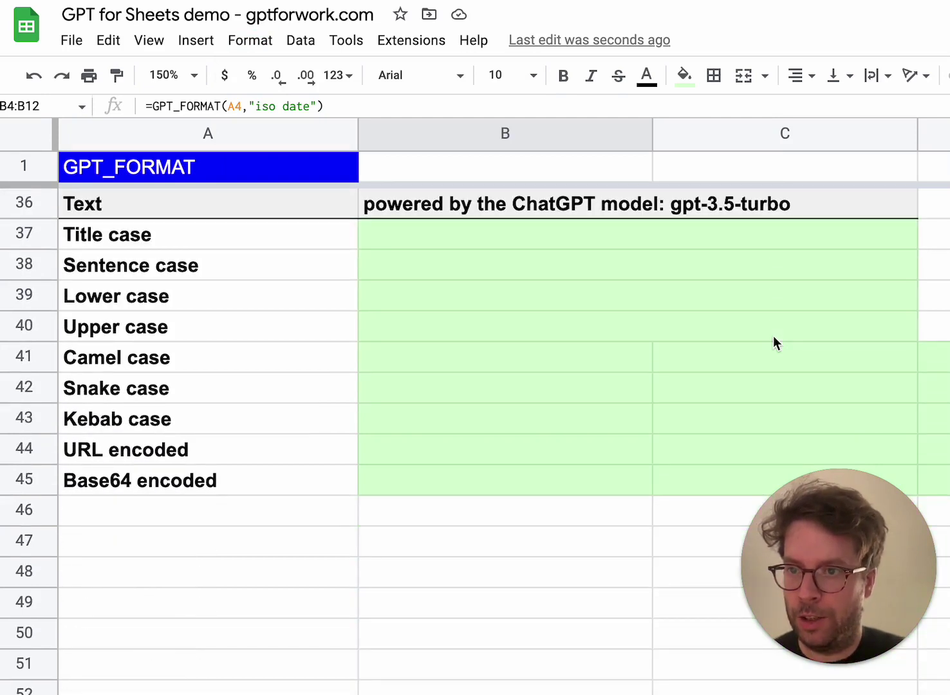
{"action": "left_click", "coordinate": [439, 241]}
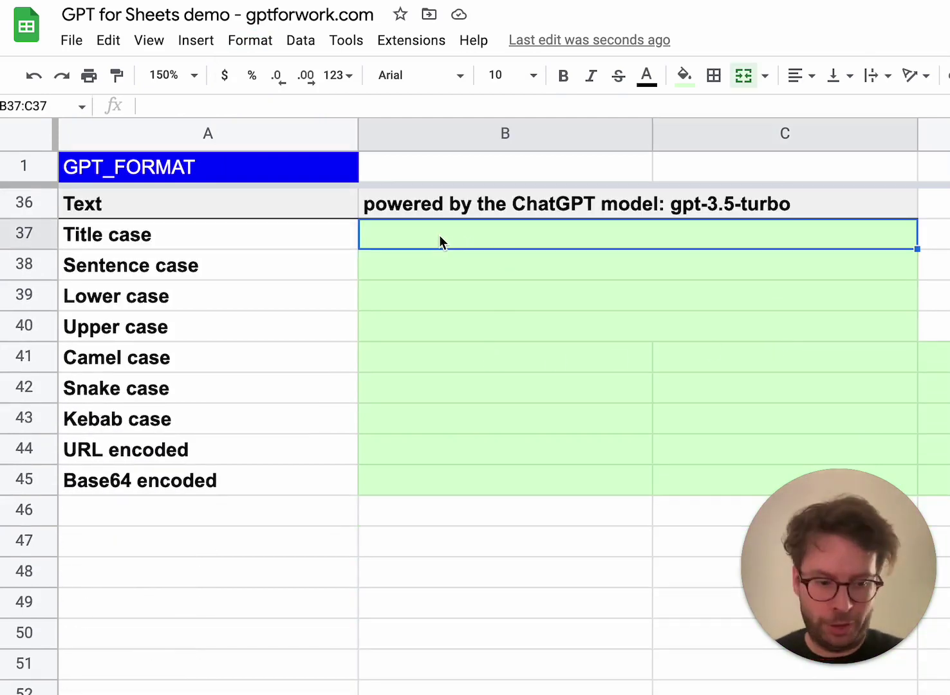
Enter =GPT_FORMAT(B36,A37) in B37 to title-case the sample text.
{"action": "type", "text": "=GPT"}
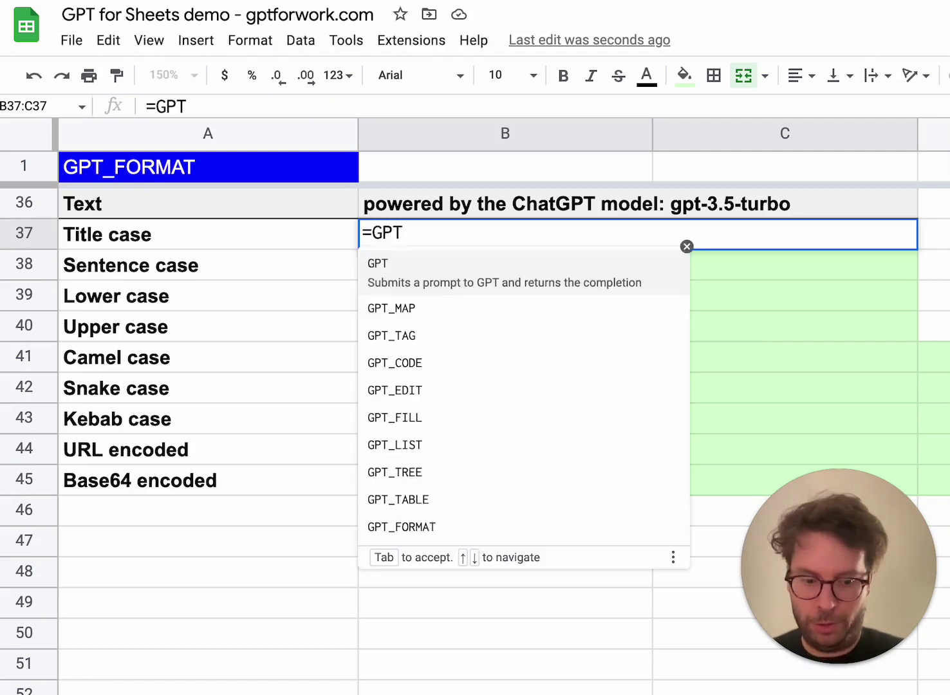
{"action": "type", "text": "_FORMAT("}
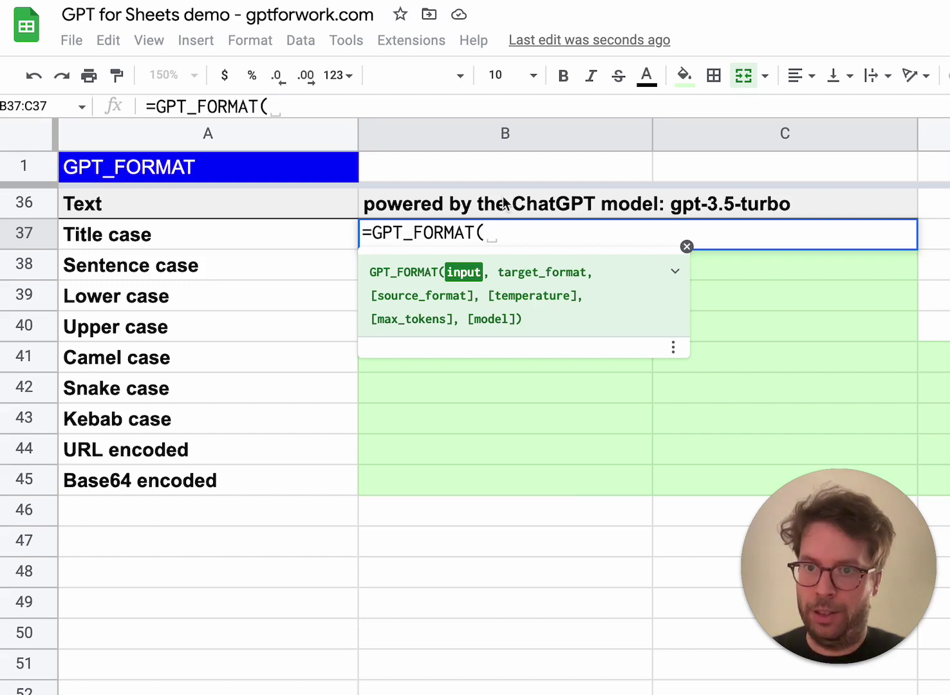
{"action": "left_click", "coordinate": [419, 205]}
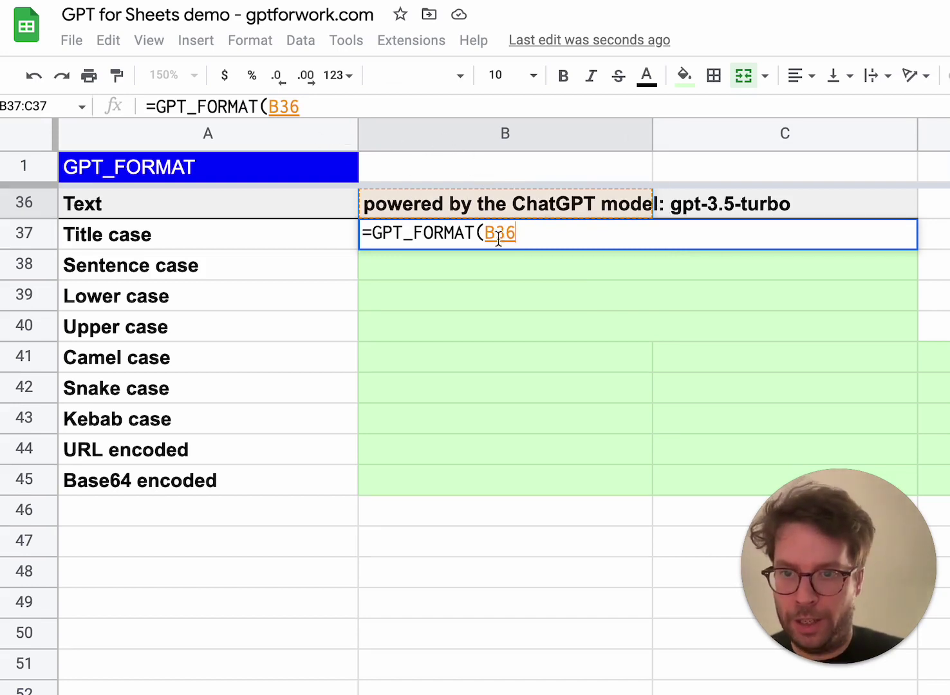
{"action": "type", "text": ","}
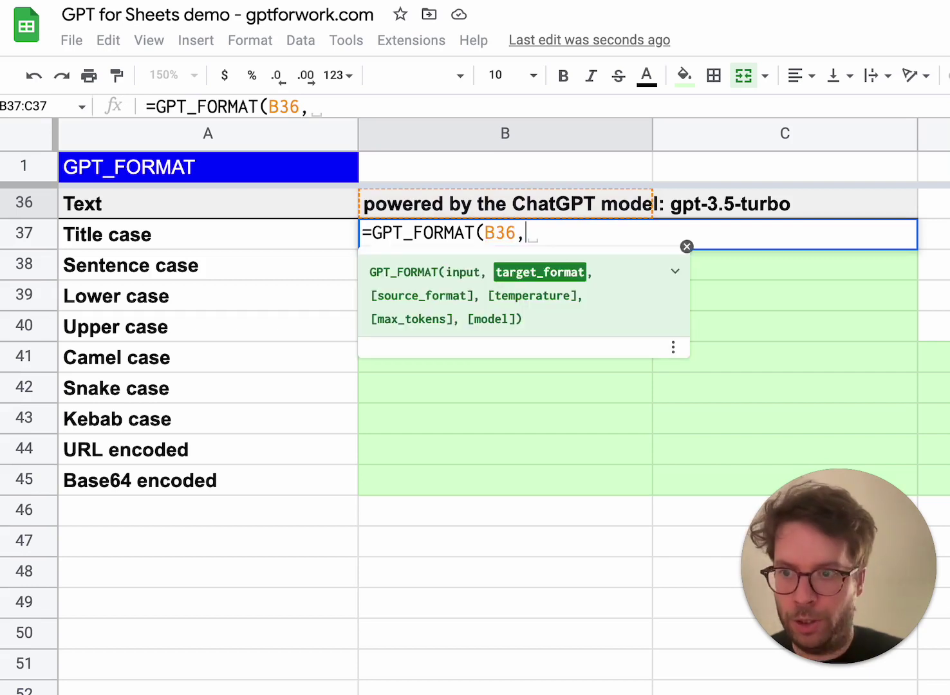
{"action": "left_click", "coordinate": [112, 239]}
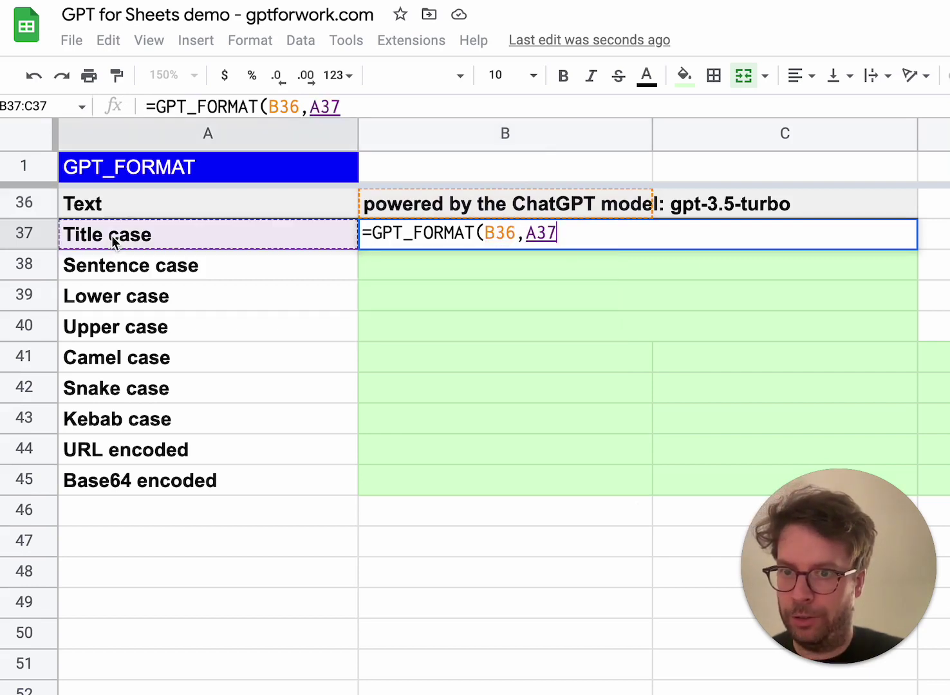
{"action": "type", "text": ")"}
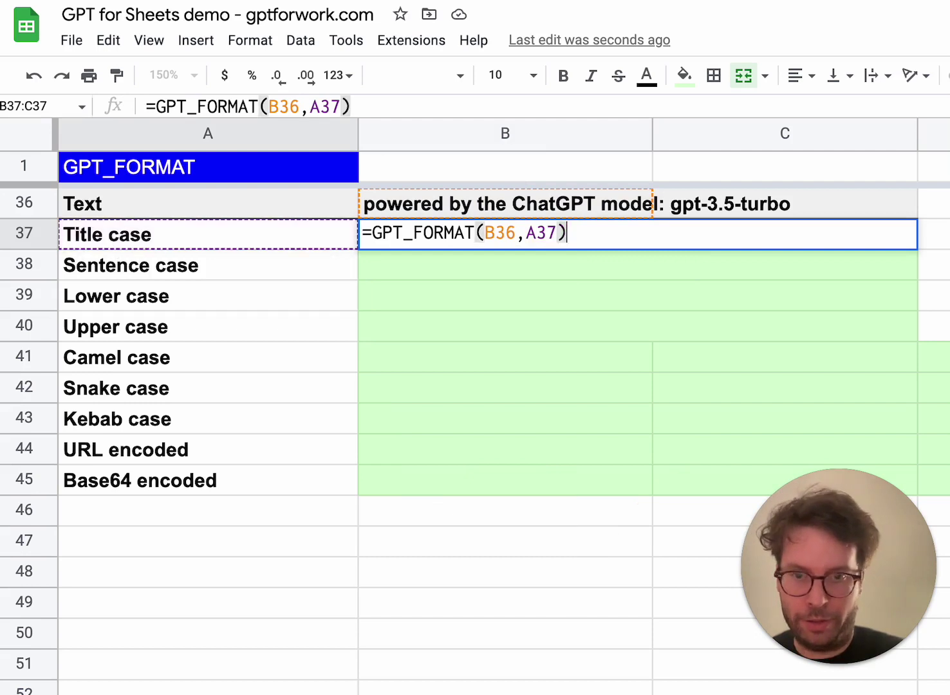
{"action": "key", "text": "Return"}
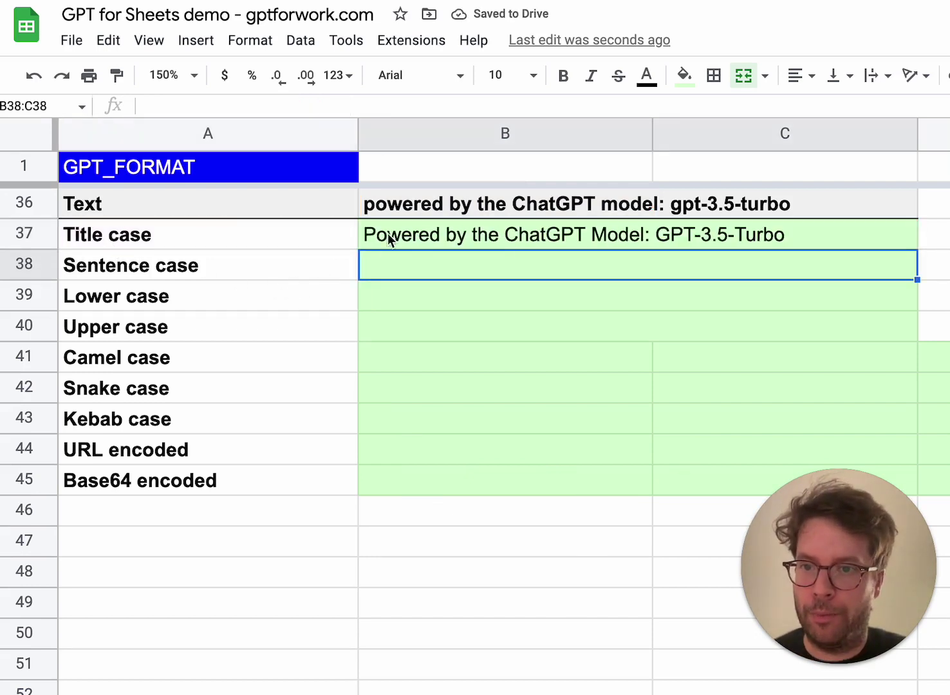
Change B37's formula to =GPT_FORMAT(B$36,A37), locking the reference to row 36.
{"action": "left_click", "coordinate": [444, 240]}
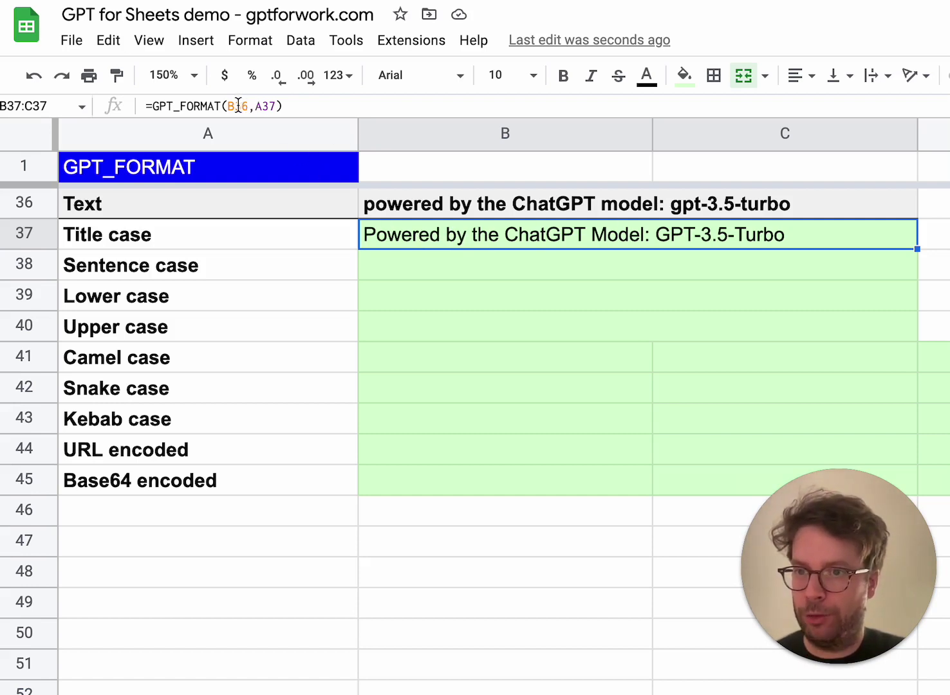
{"action": "double_click", "coordinate": [408, 235]}
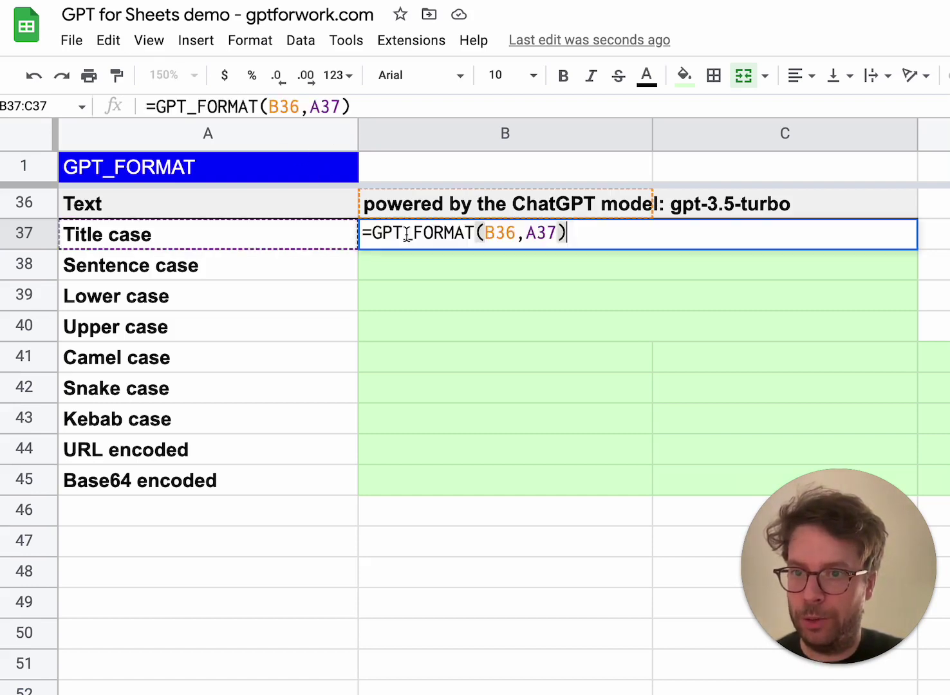
{"action": "left_click", "coordinate": [496, 233]}
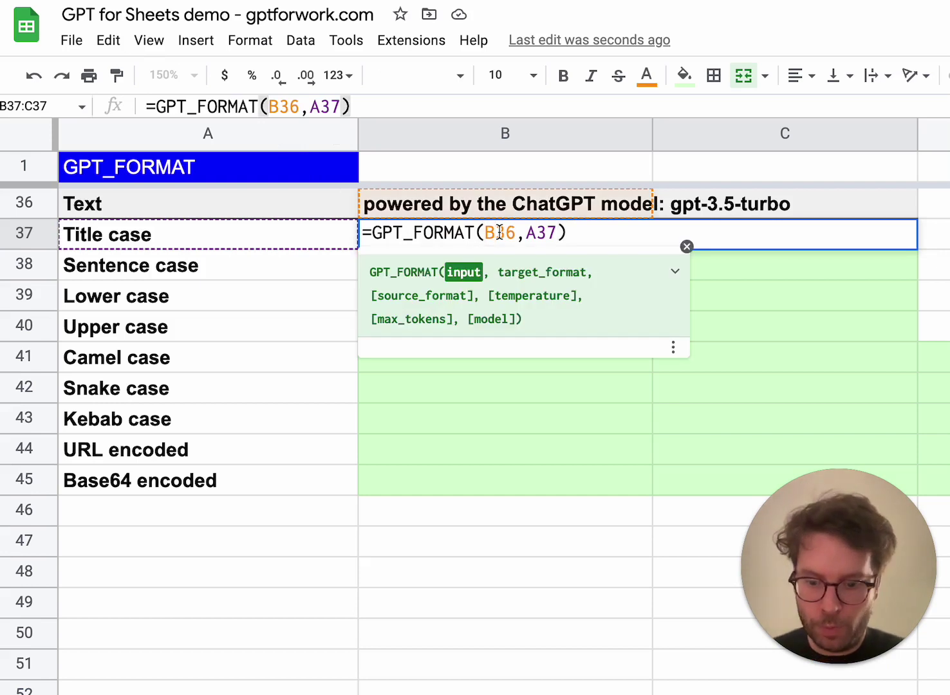
{"action": "type", "text": "$"}
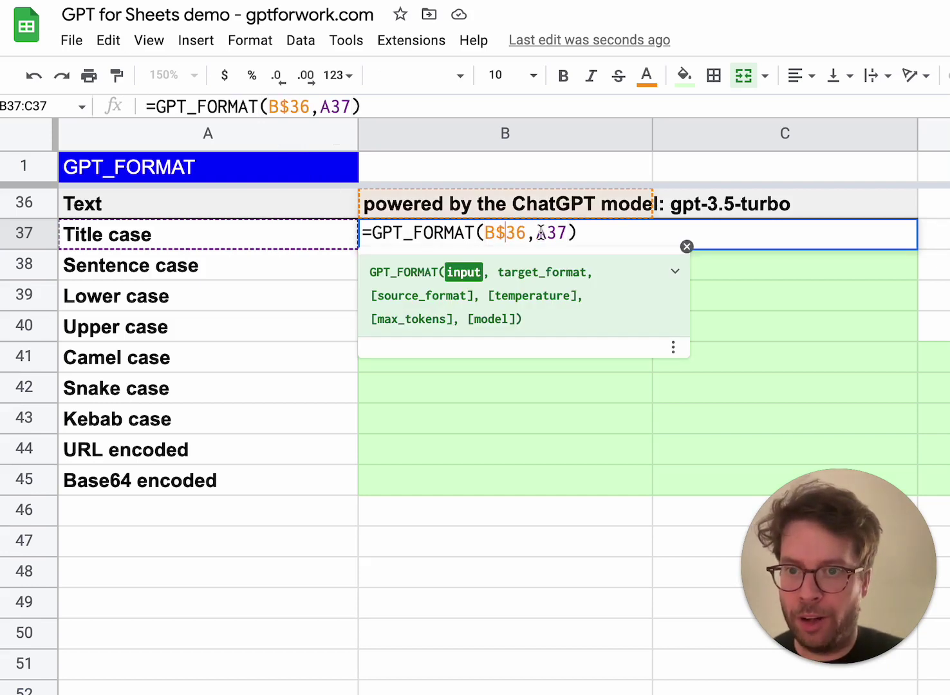
{"action": "key", "text": "Return"}
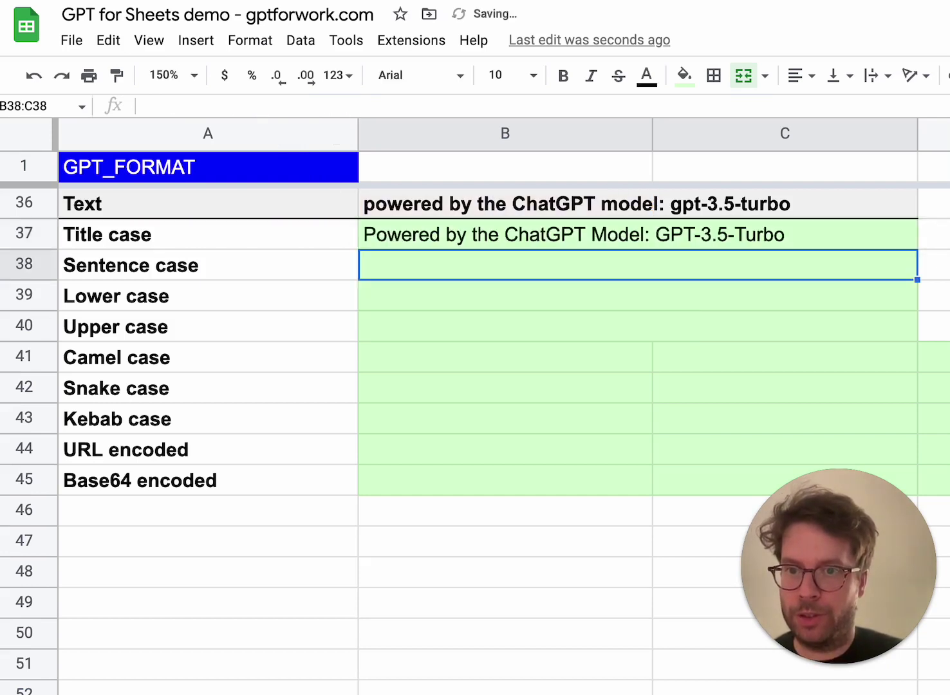
Fill the anchored formula from B37 down to row 45 and check the sentence case result.
{"action": "left_click", "coordinate": [499, 204]}
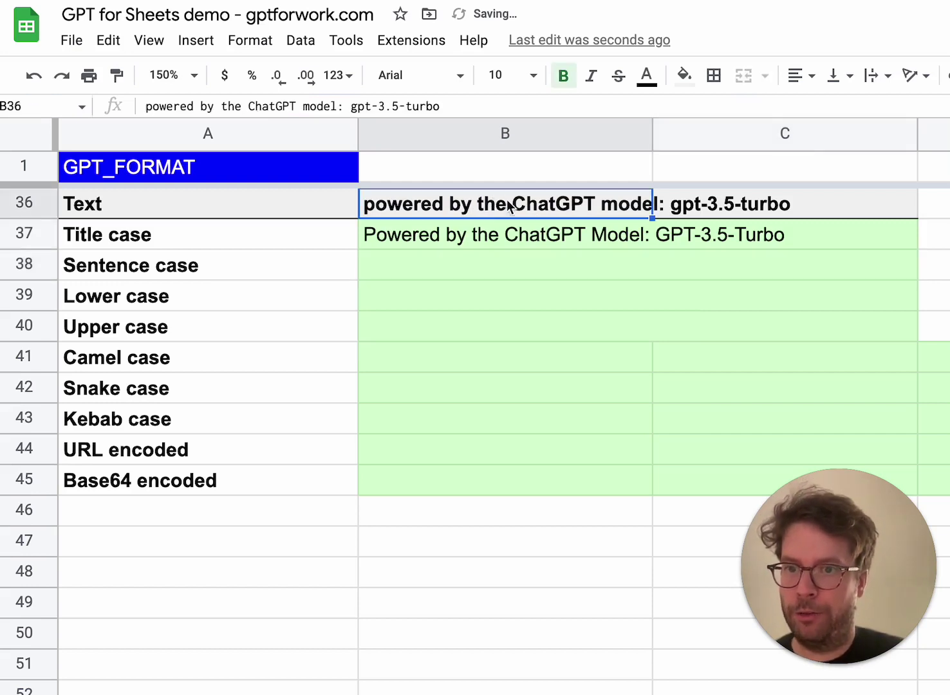
{"action": "left_click", "coordinate": [496, 242]}
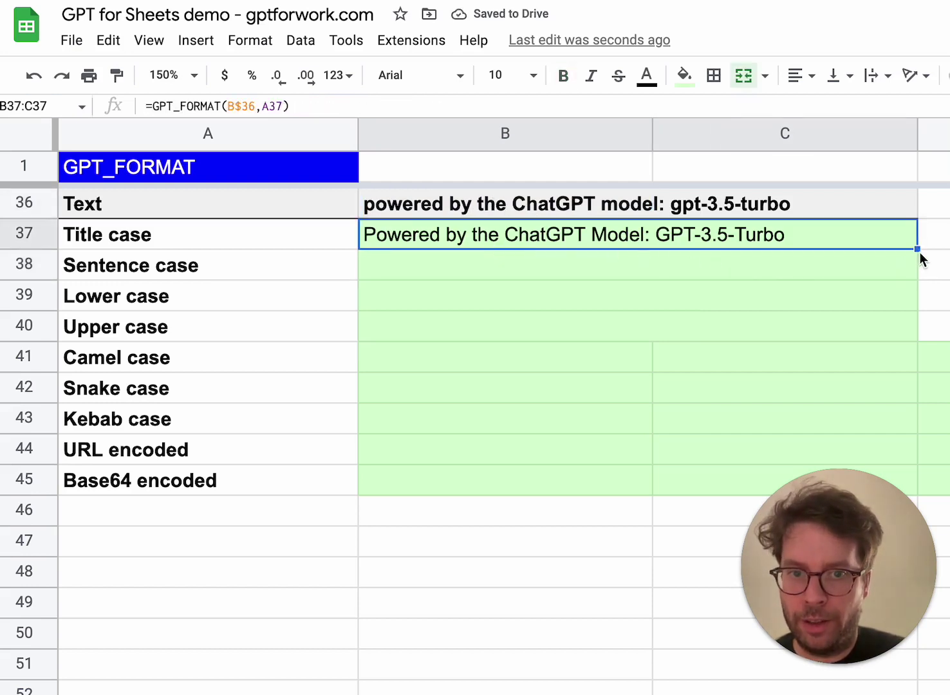
{"action": "left_click_drag", "start_coordinate": [918, 249], "coordinate": [886, 472]}
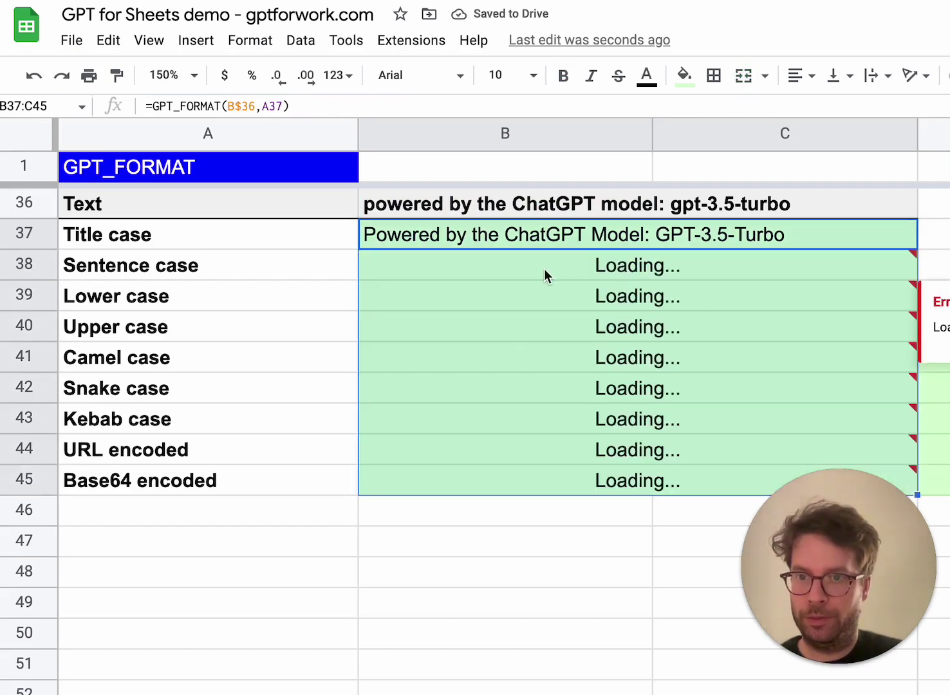
{"action": "left_click", "coordinate": [590, 270]}
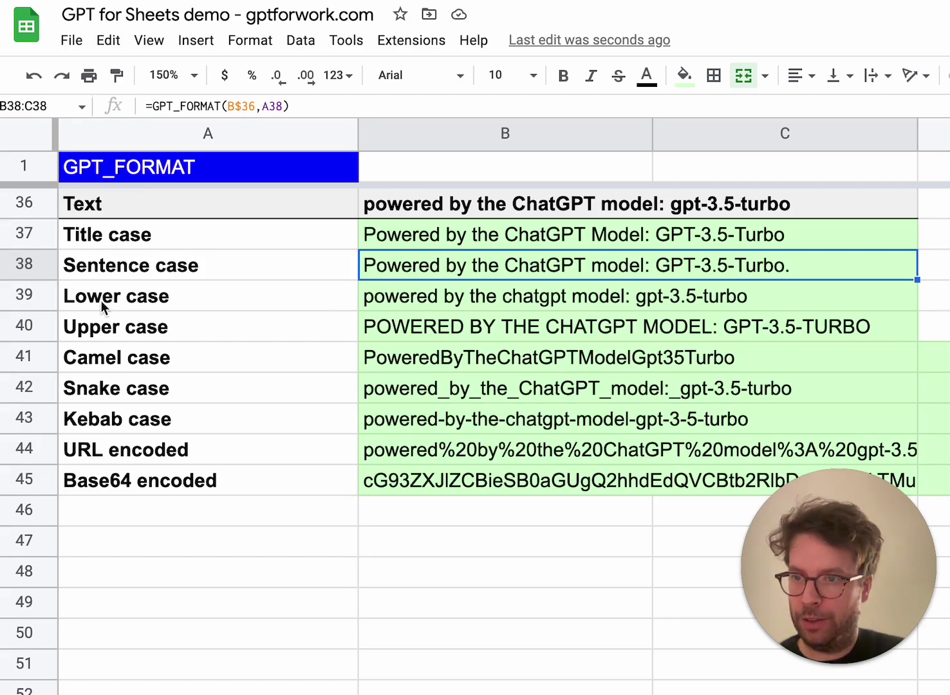
{"action": "left_click", "coordinate": [355, 294]}
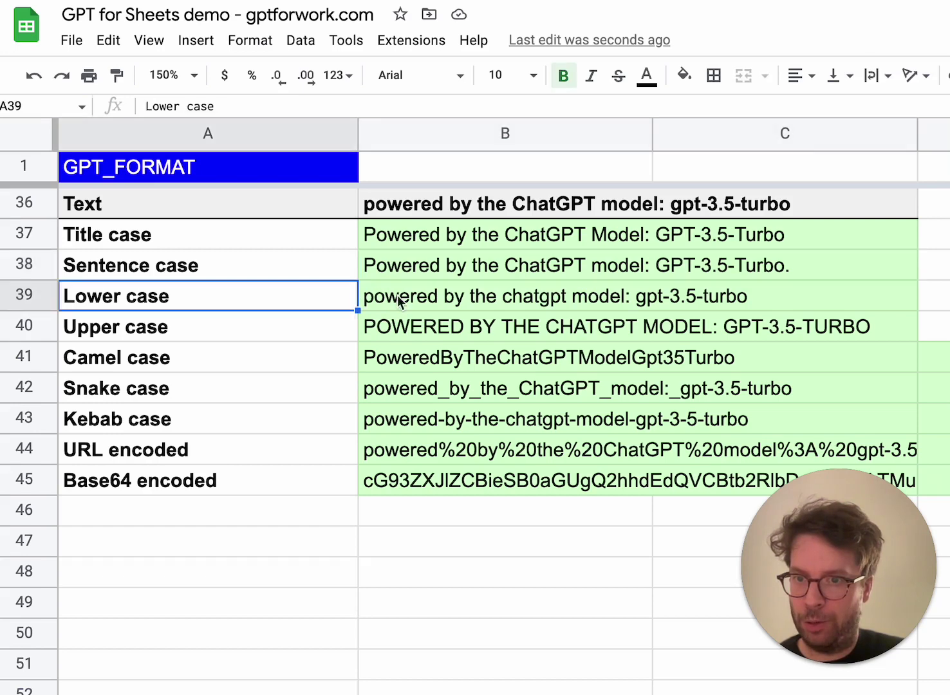
{"action": "left_click", "coordinate": [396, 335]}
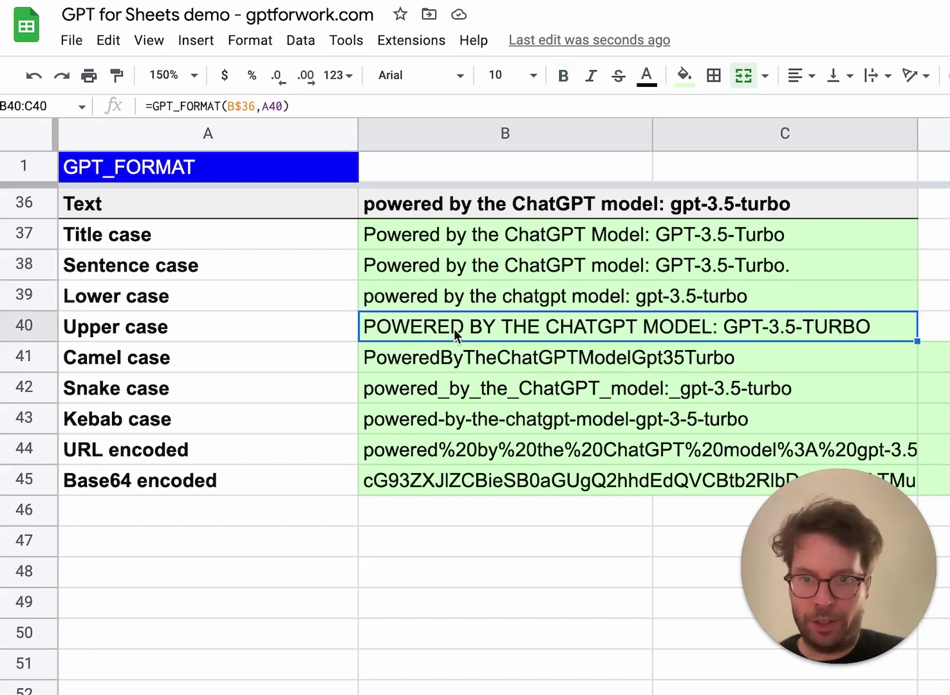
{"action": "left_click", "coordinate": [407, 365]}
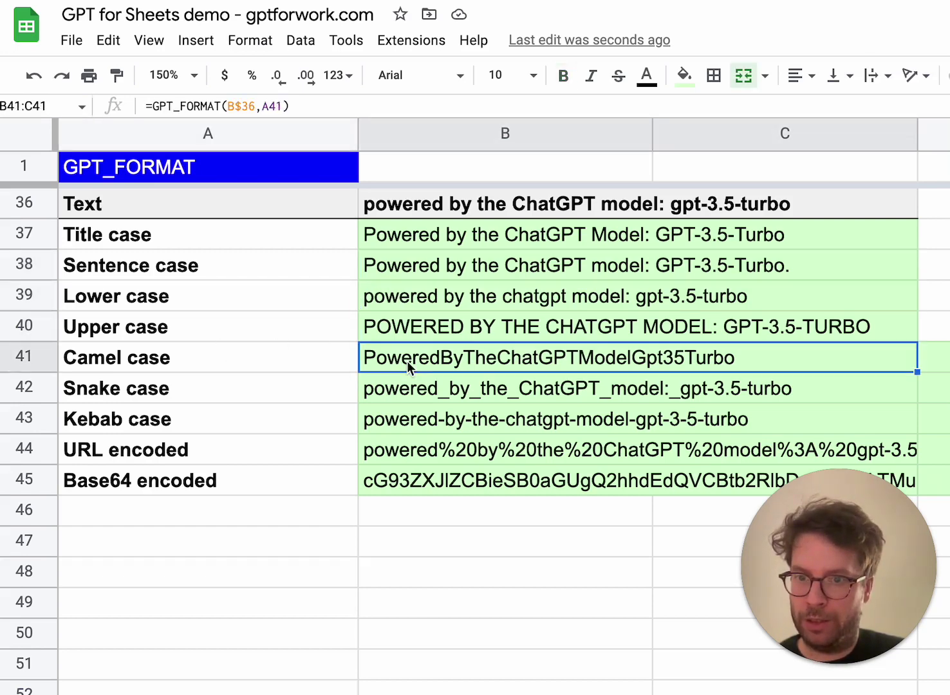
{"action": "left_click", "coordinate": [397, 394]}
{"action": "left_click", "coordinate": [408, 421]}
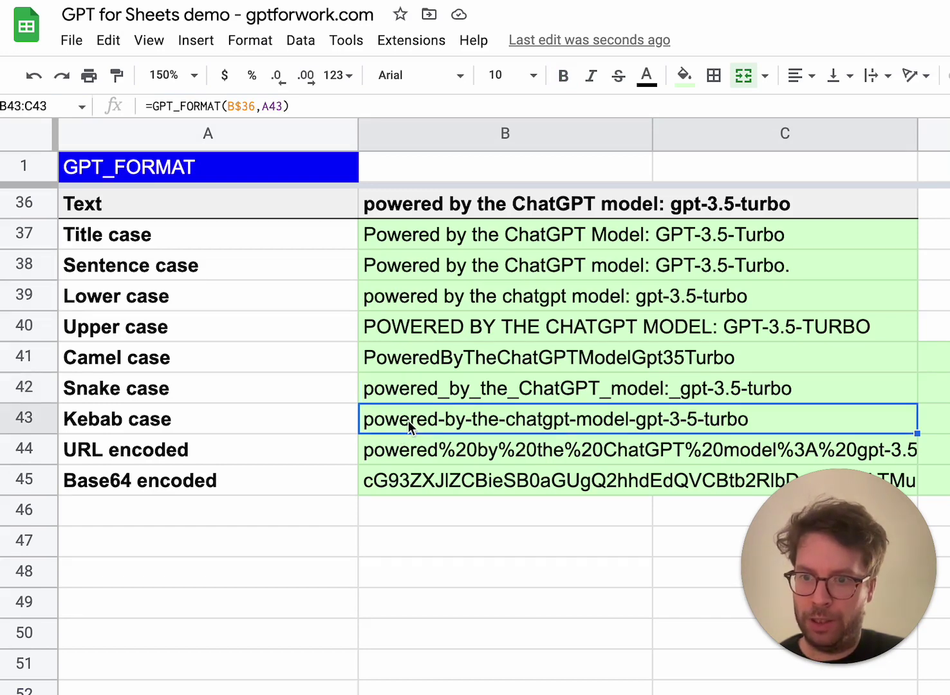
{"action": "left_click", "coordinate": [397, 453]}
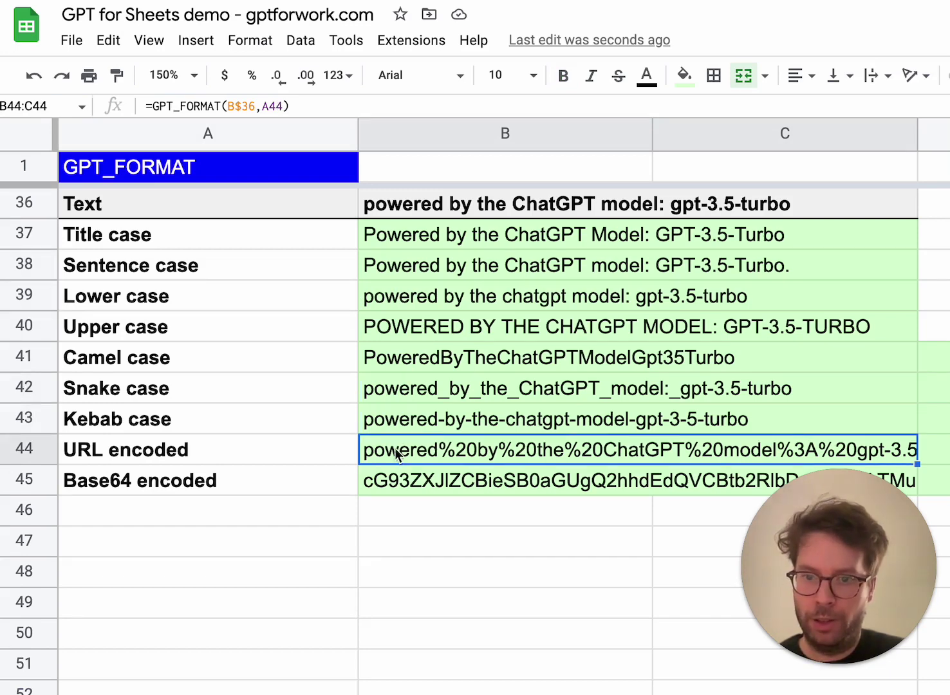
{"action": "left_click", "coordinate": [416, 486]}
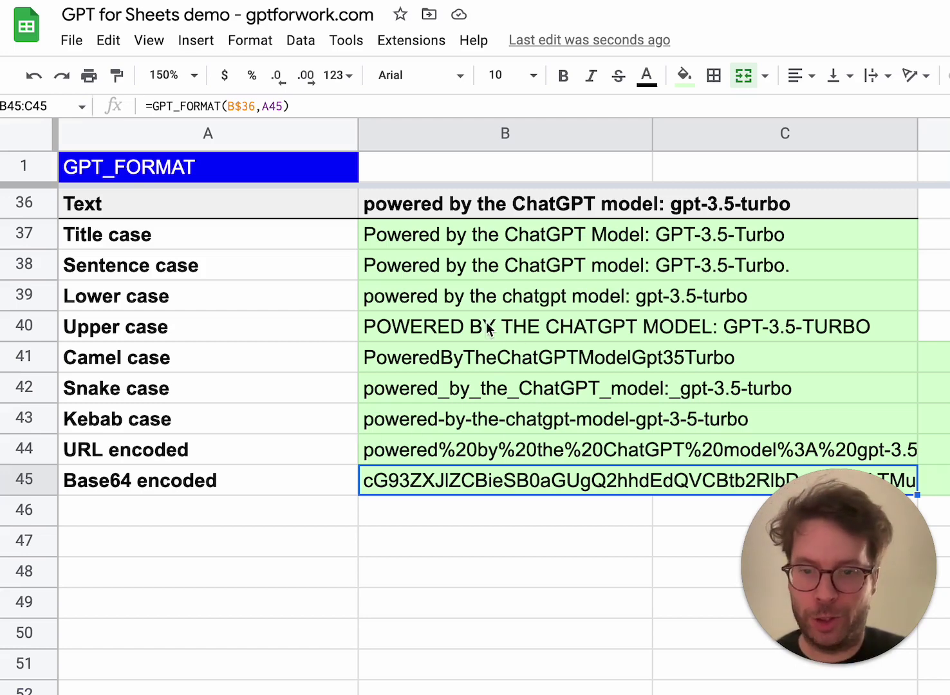
Scroll to the currency table, highlight the amounts in A65:A72, and start a formula in B65.
{"action": "scroll", "coordinate": [516, 528], "scroll_direction": "down", "scroll_amount": 4}
{"action": "scroll", "coordinate": [517, 529], "scroll_direction": "down", "scroll_amount": 10}
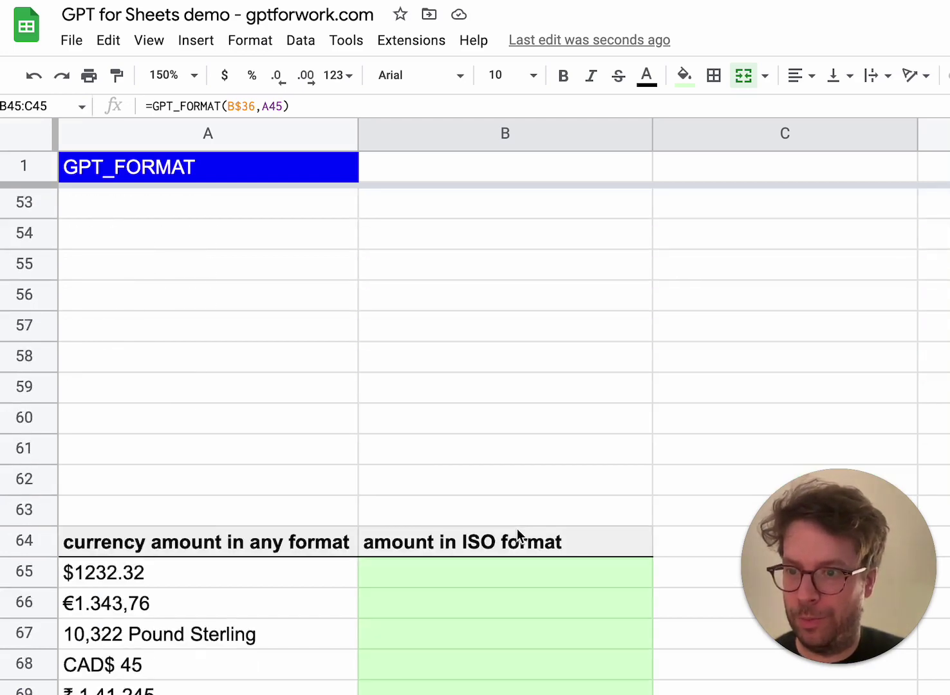
{"action": "scroll", "coordinate": [517, 529], "scroll_direction": "up", "scroll_amount": 1}
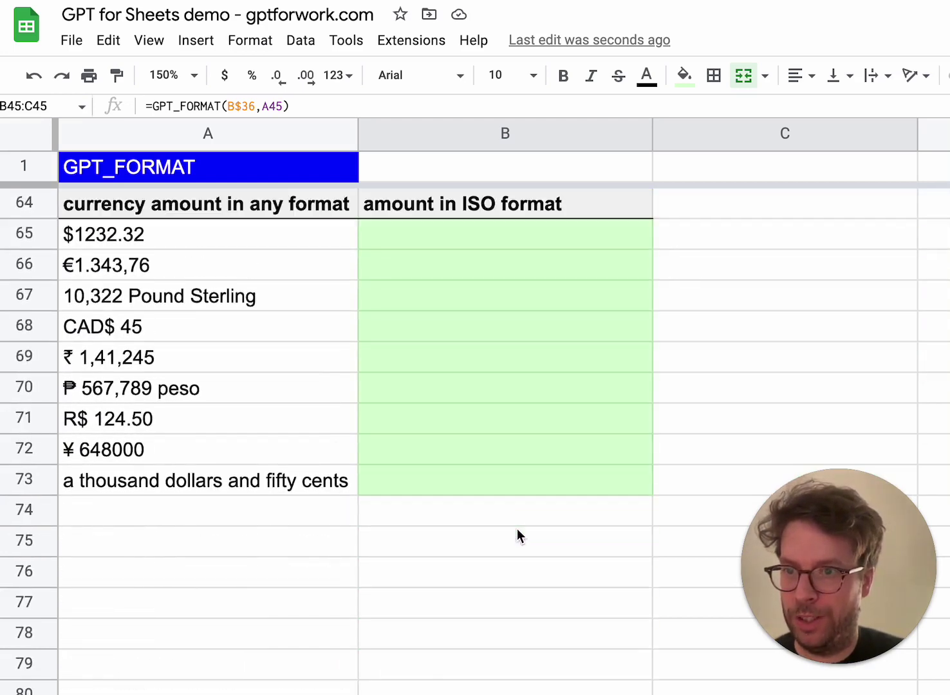
{"action": "left_click", "coordinate": [486, 241]}
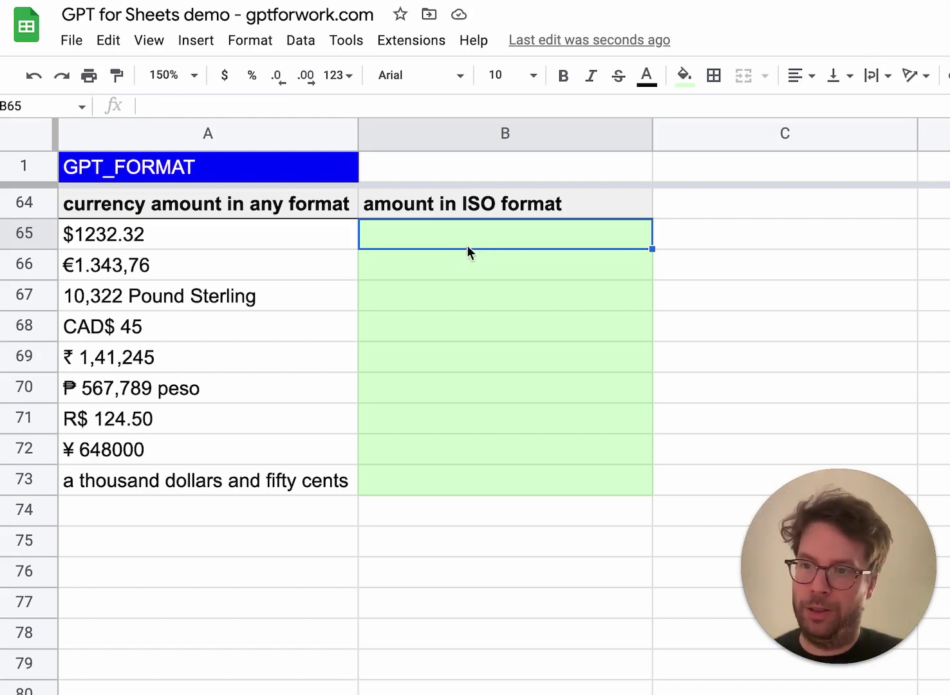
{"action": "left_click_drag", "start_coordinate": [179, 236], "coordinate": [182, 444]}
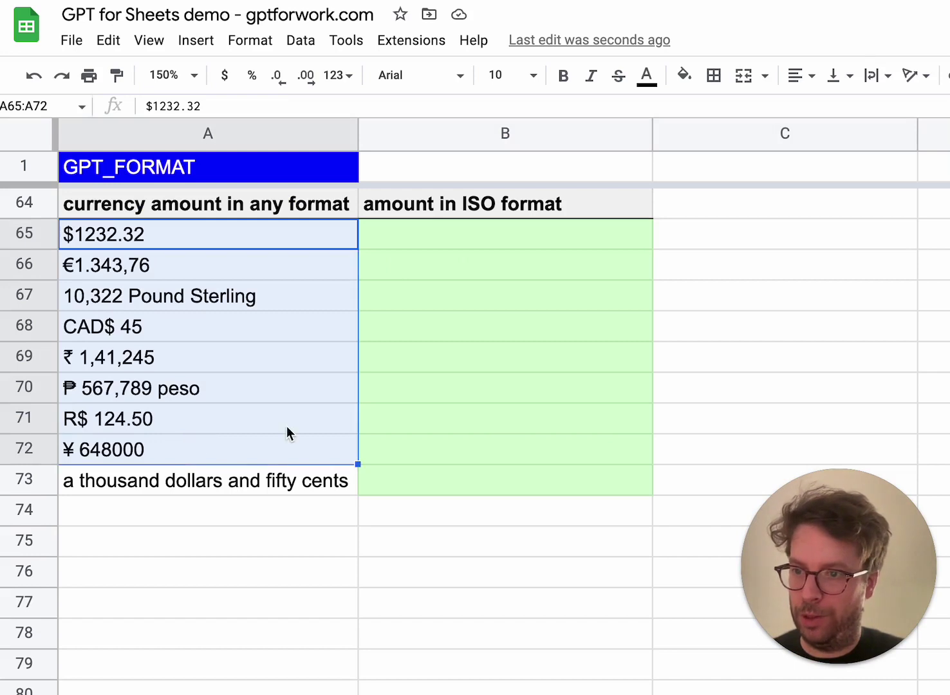
{"action": "left_click", "coordinate": [309, 417]}
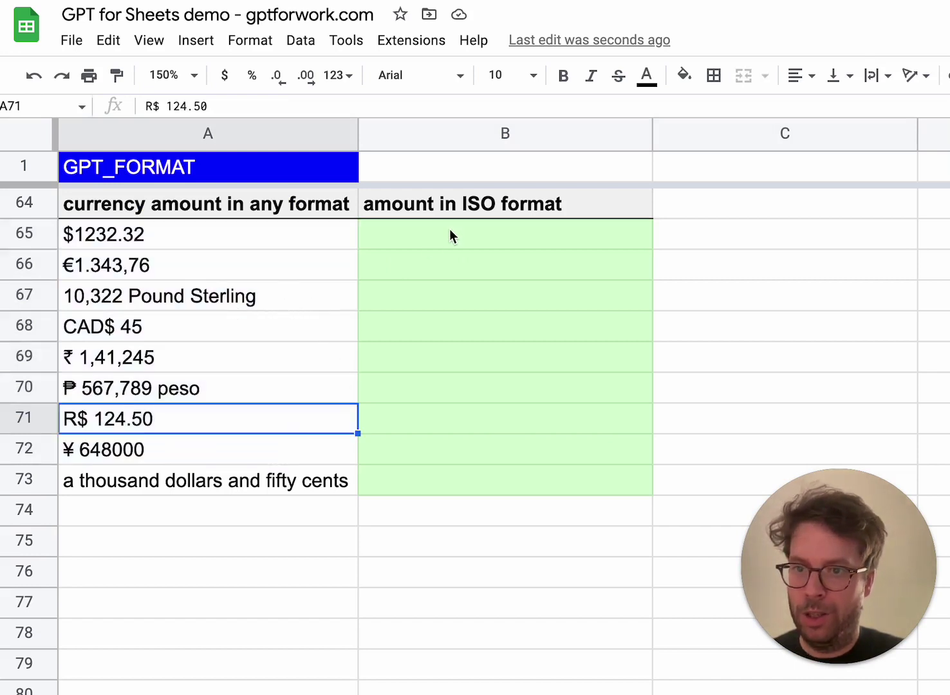
{"action": "left_click", "coordinate": [424, 244]}
Enter =GPT_FORMAT(A65,"iso currency") in B65, returning USD 1,232.32.
{"action": "type", "text": "="}
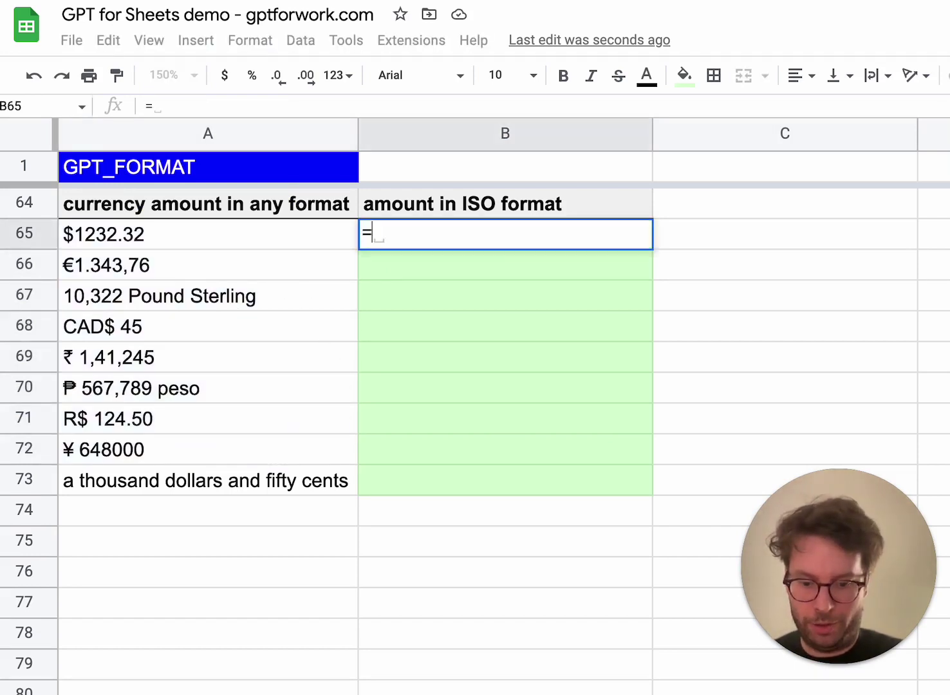
{"action": "type", "text": "GPT_FORMAT("}
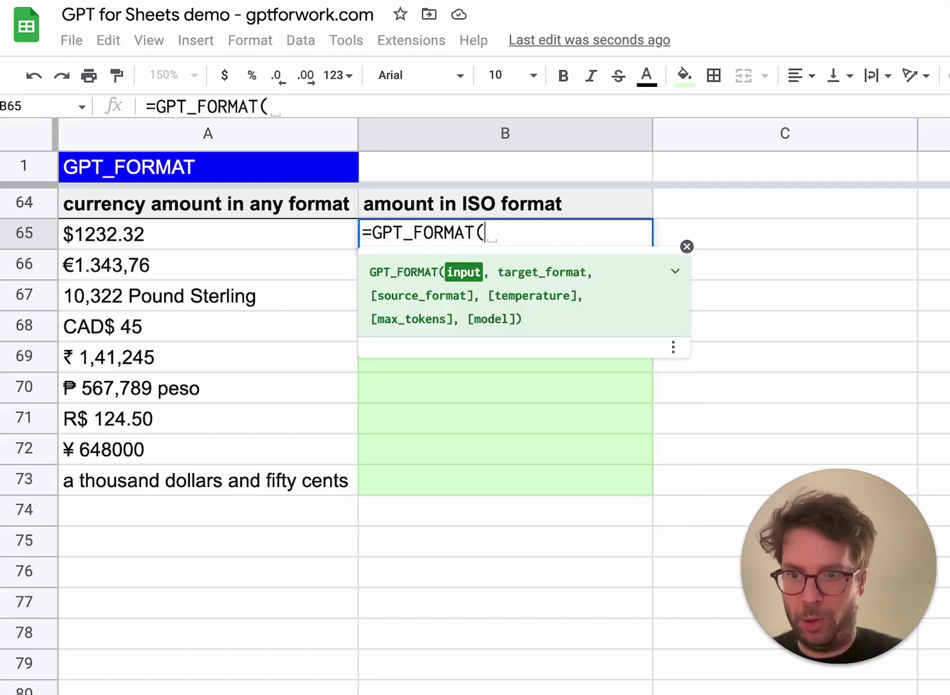
{"action": "left_click", "coordinate": [190, 236]}
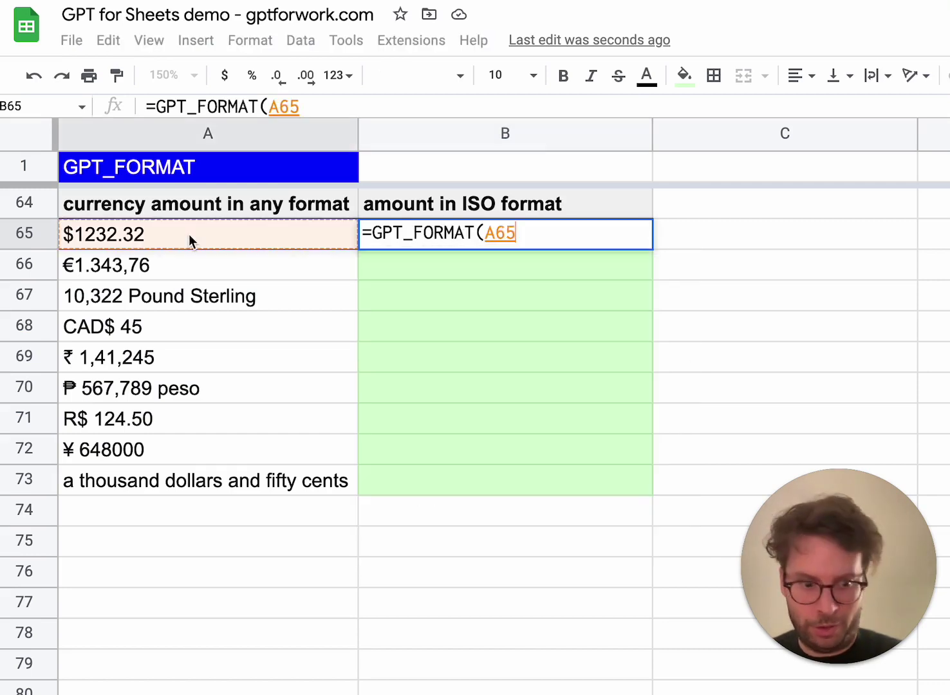
{"action": "type", "text": ",\""}
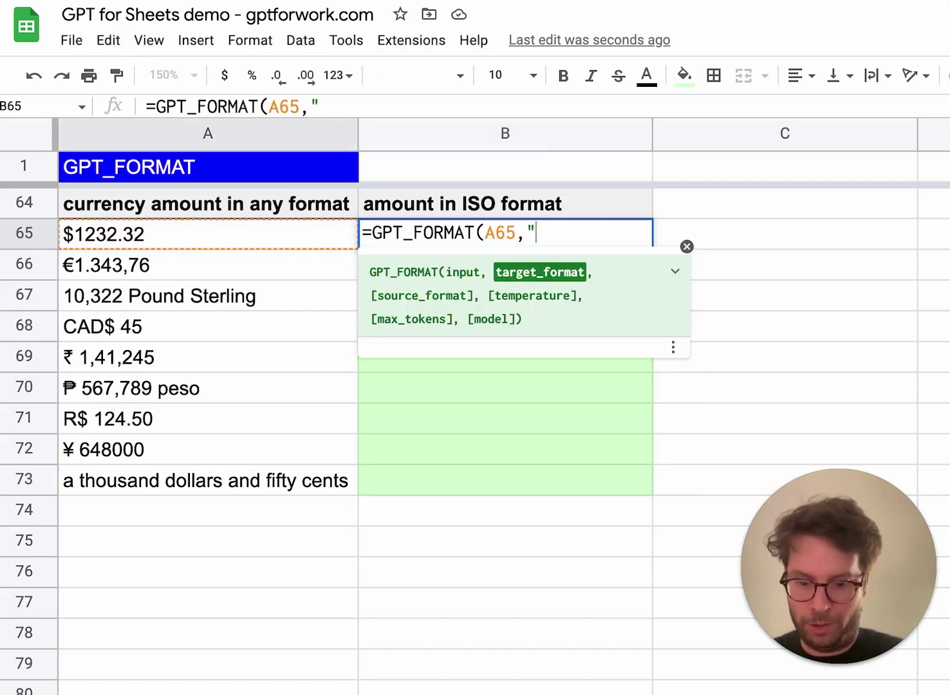
{"action": "type", "text": "iso curr"}
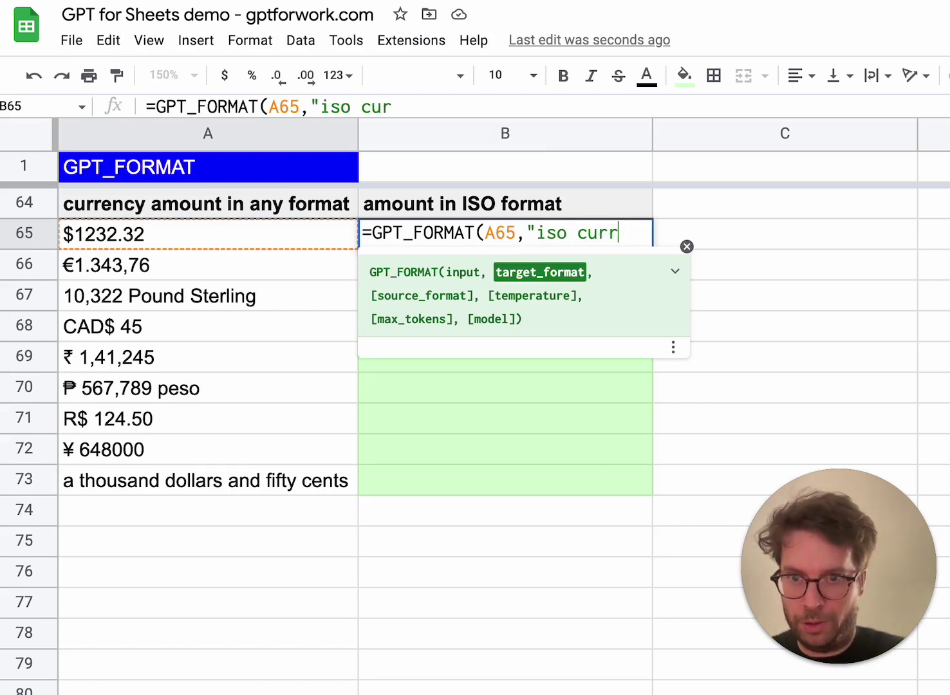
{"action": "type", "text": "ency\")"}
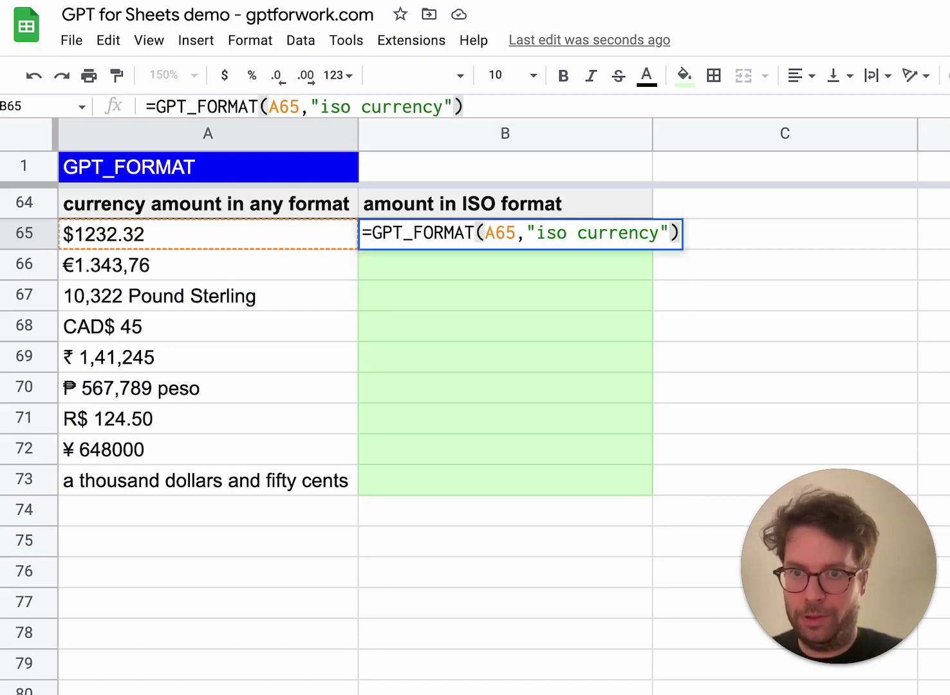
{"action": "key", "text": "Return"}
{"action": "left_click", "coordinate": [440, 244]}
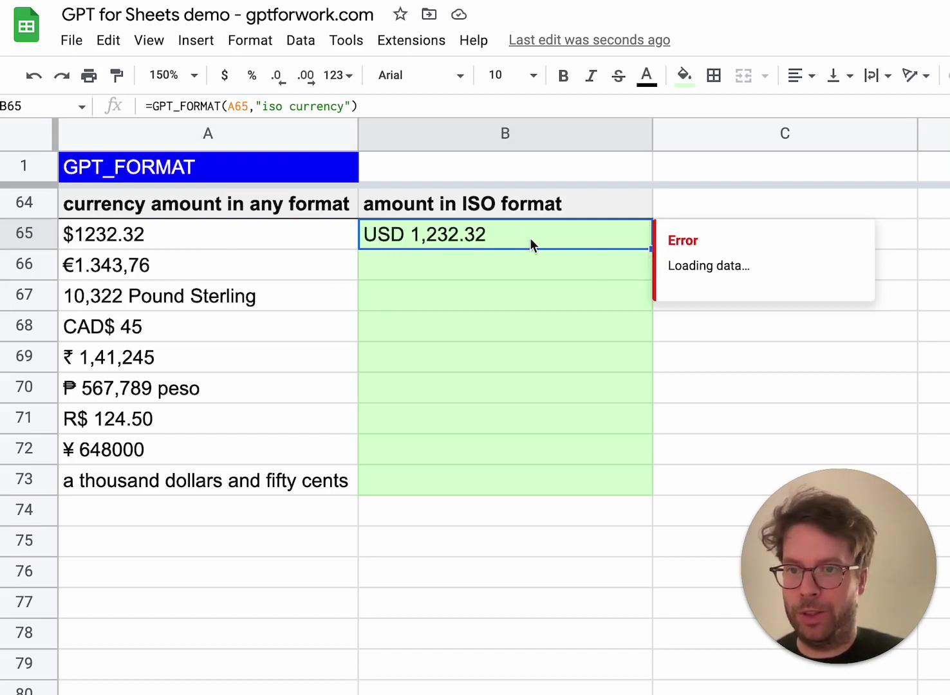
{"action": "left_click", "coordinate": [571, 294]}
{"action": "left_click", "coordinate": [608, 235]}
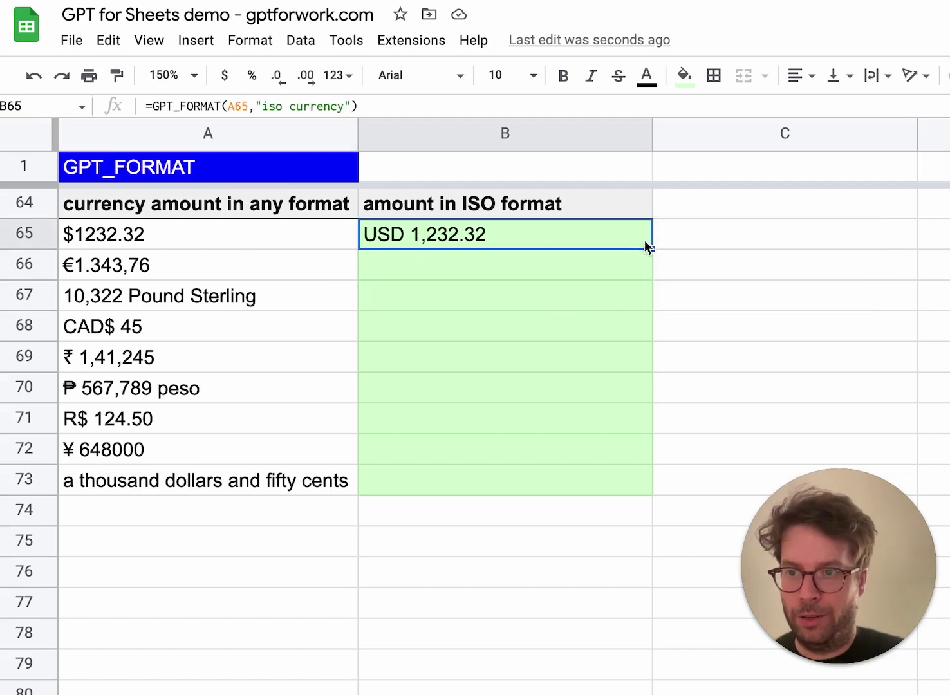
Fill the ISO currency formula down to B73 and compare amounts like the rupee and peso results.
{"action": "left_click_drag", "start_coordinate": [644, 362], "coordinate": [633, 486]}
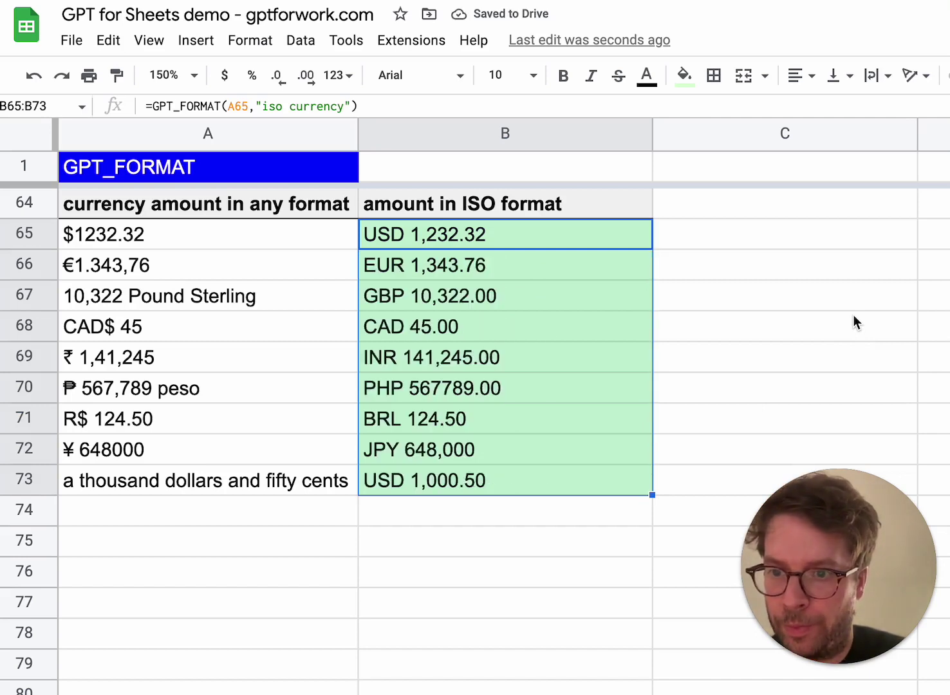
{"action": "left_click", "coordinate": [575, 388]}
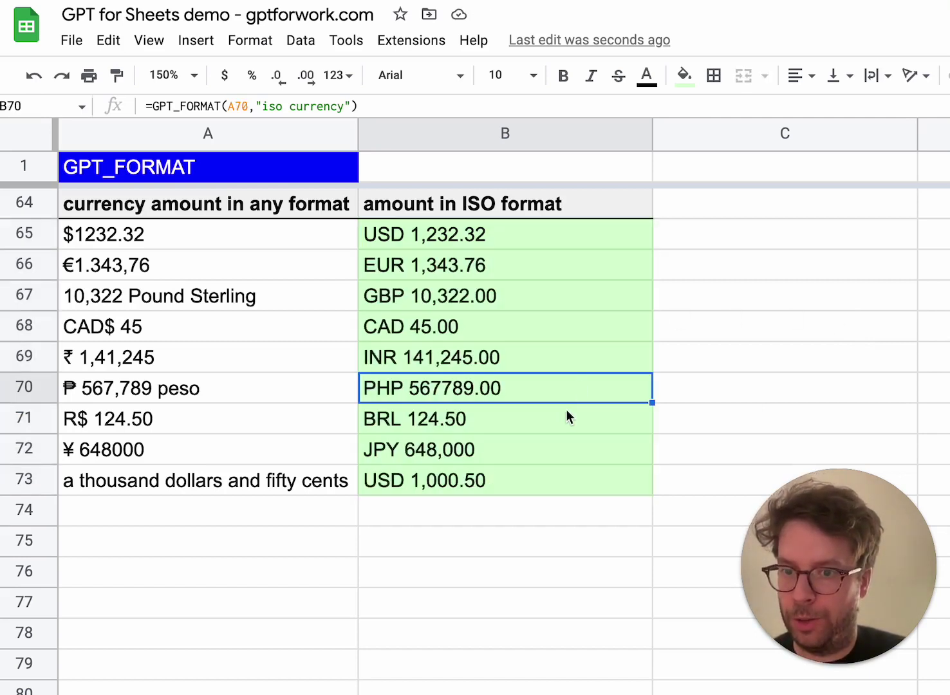
{"action": "left_click", "coordinate": [95, 362]}
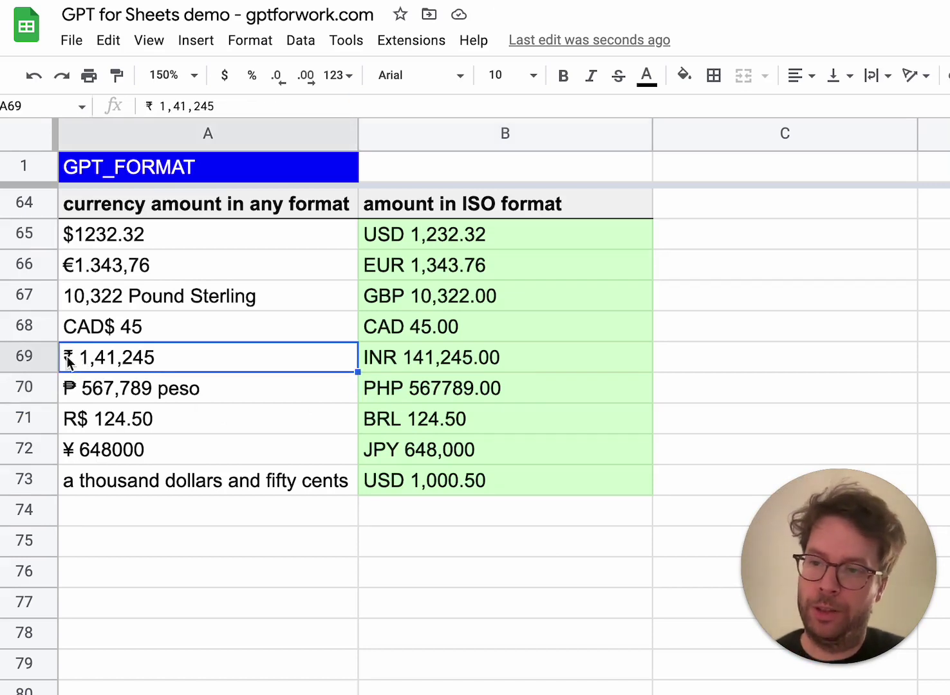
{"action": "left_click", "coordinate": [449, 361]}
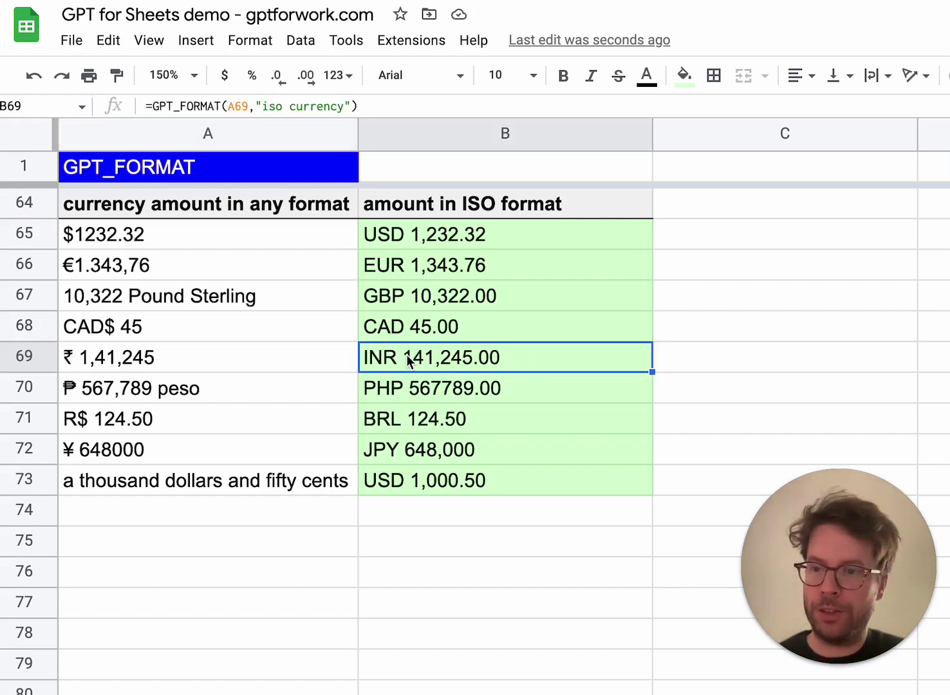
{"action": "left_click", "coordinate": [207, 482]}
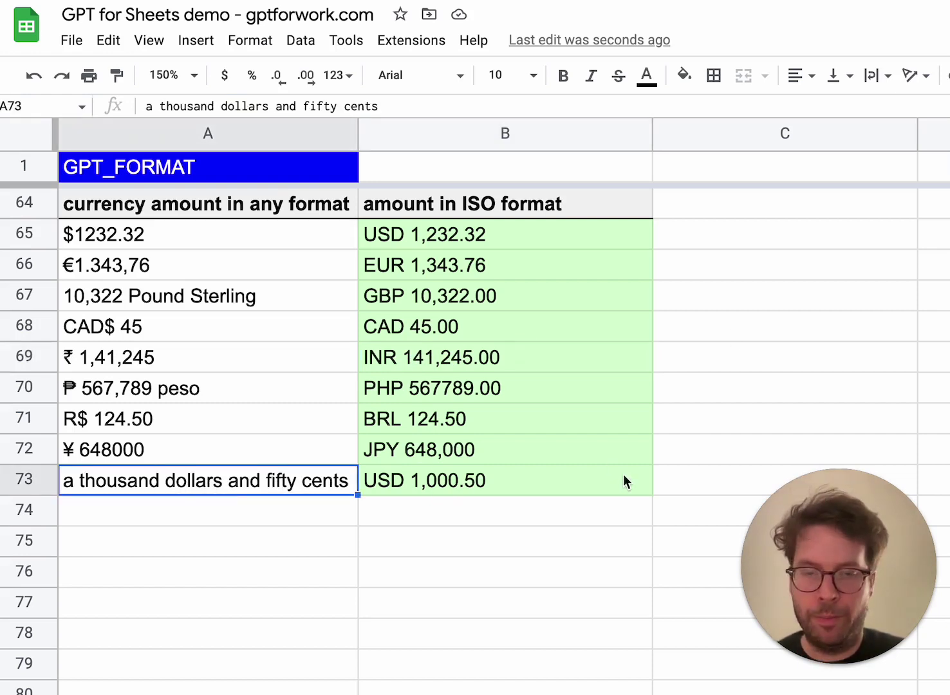
Scroll down to the phone number table and select B110.
{"action": "scroll", "coordinate": [623, 474], "scroll_direction": "down", "scroll_amount": 12}
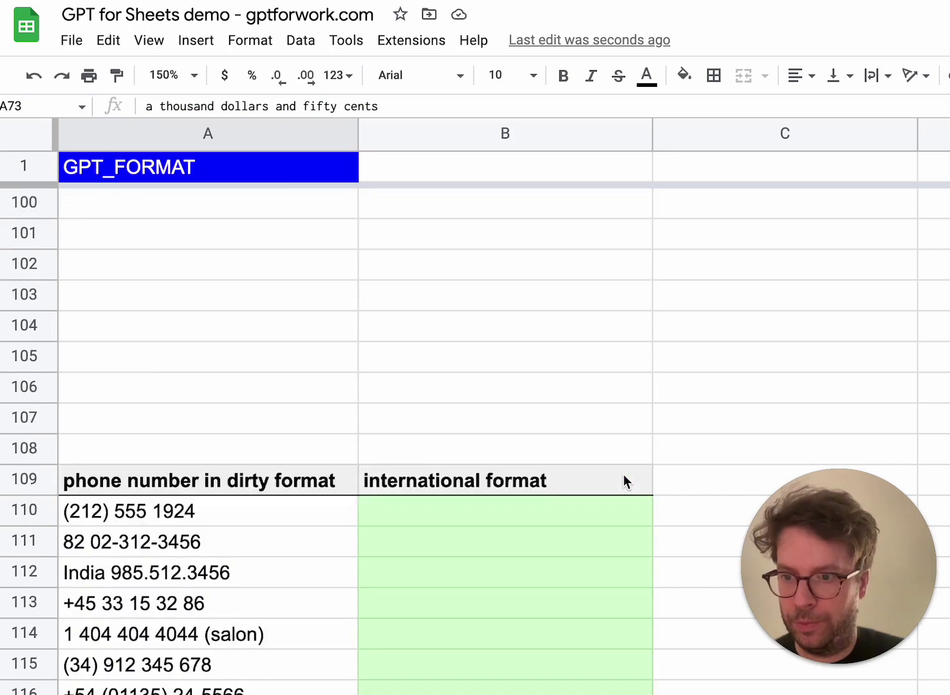
{"action": "scroll", "coordinate": [623, 480], "scroll_direction": "down", "scroll_amount": 3}
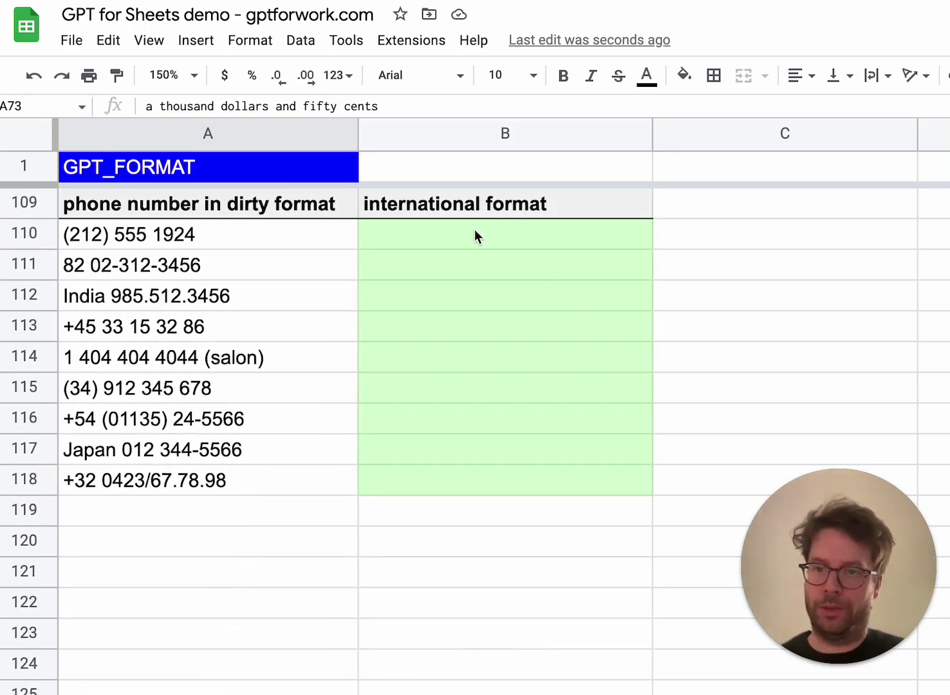
{"action": "left_click", "coordinate": [475, 231]}
Enter =GPT_FORMAT(A110,"international phone number") in B110 and fill it down to B118.
{"action": "type", "text": "=GPT"}
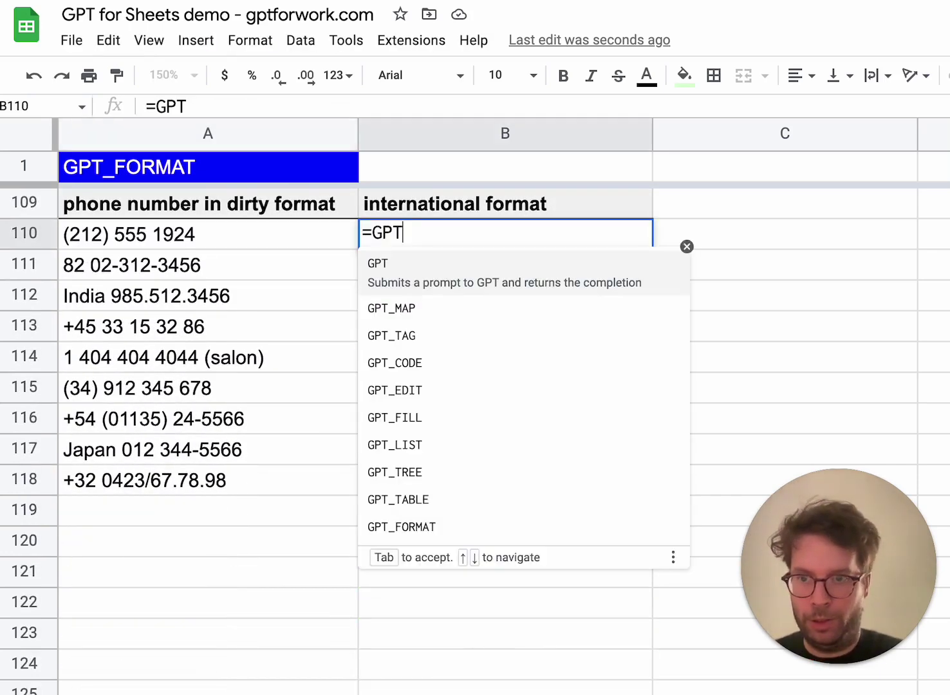
{"action": "type", "text": "_FORMAT("}
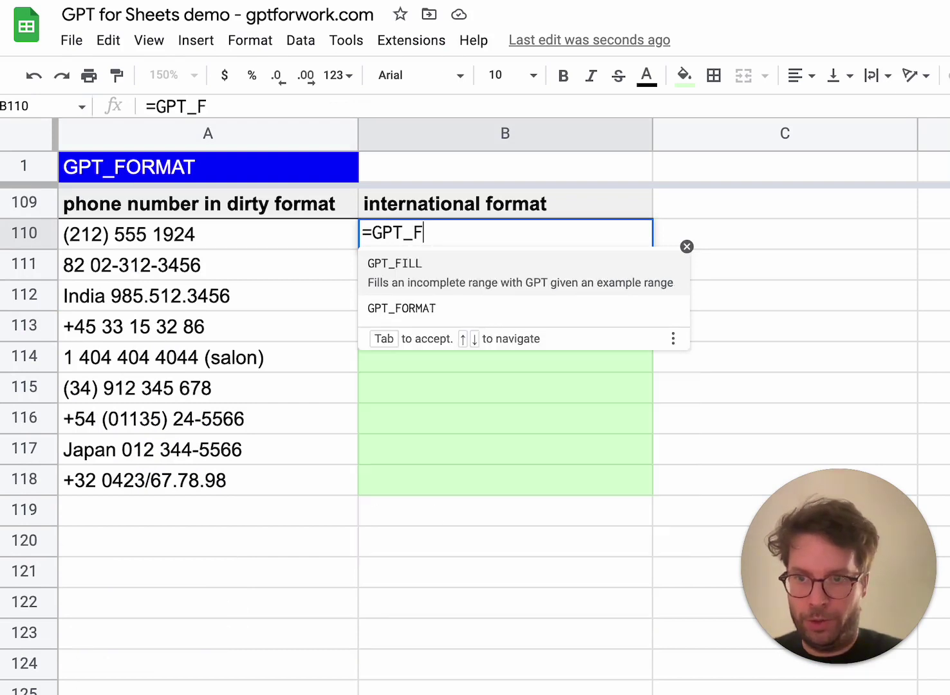
{"action": "left_click", "coordinate": [225, 237]}
{"action": "type", "text": ",\"i"}
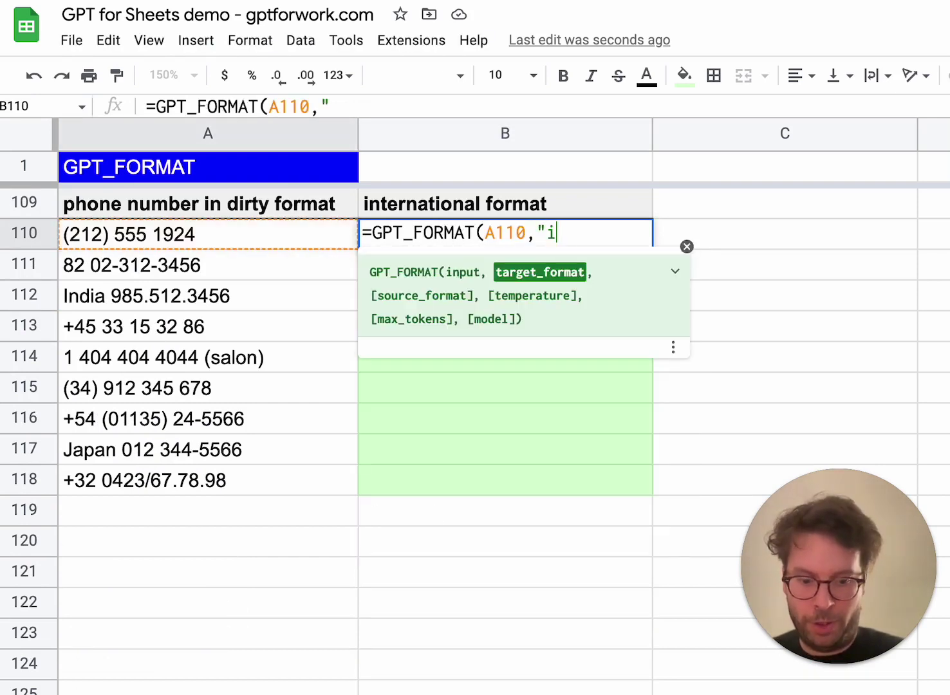
{"action": "type", "text": "nternational phon"}
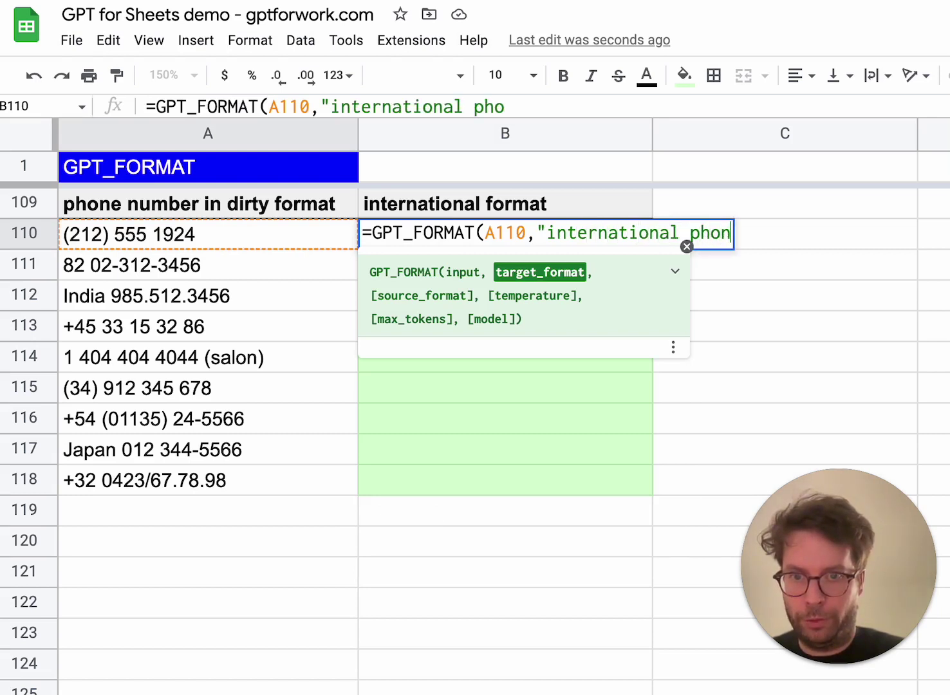
{"action": "type", "text": "e number\")"}
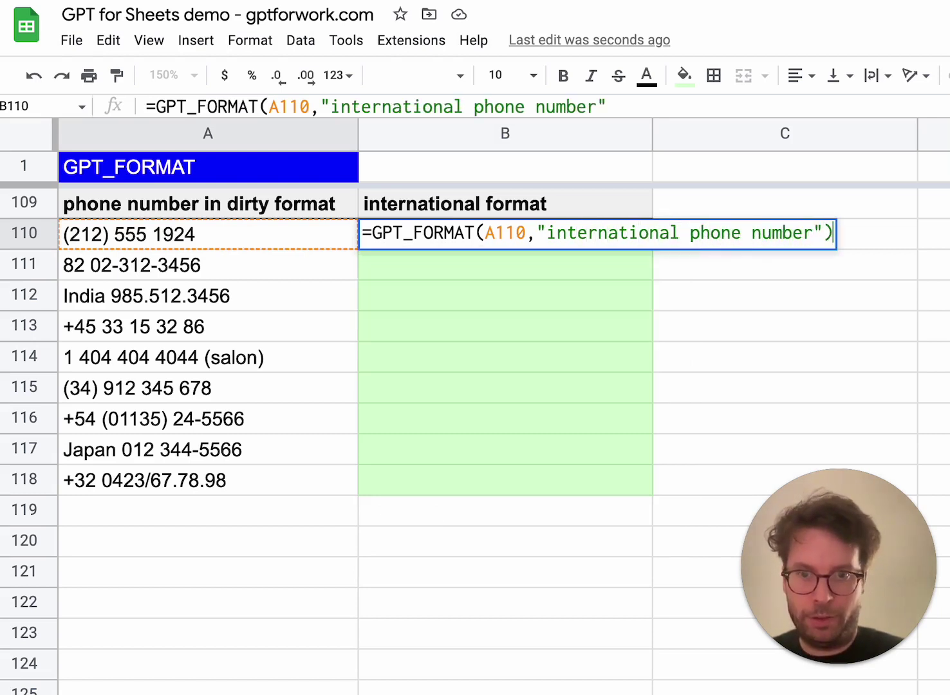
{"action": "key", "text": "Return"}
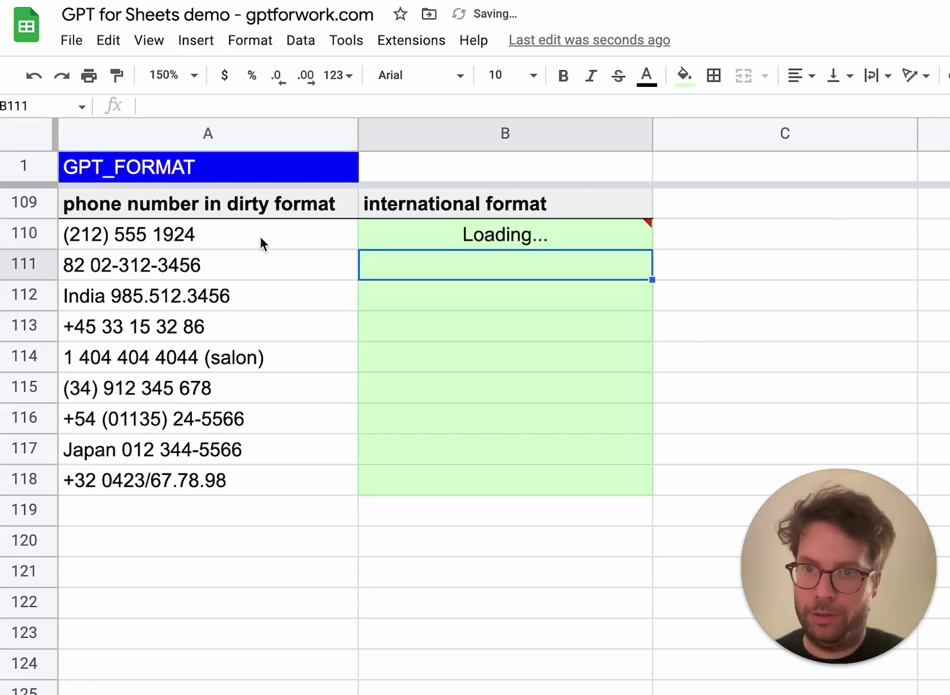
{"action": "left_click", "coordinate": [479, 236]}
{"action": "left_click_drag", "start_coordinate": [649, 248], "coordinate": [611, 482]}
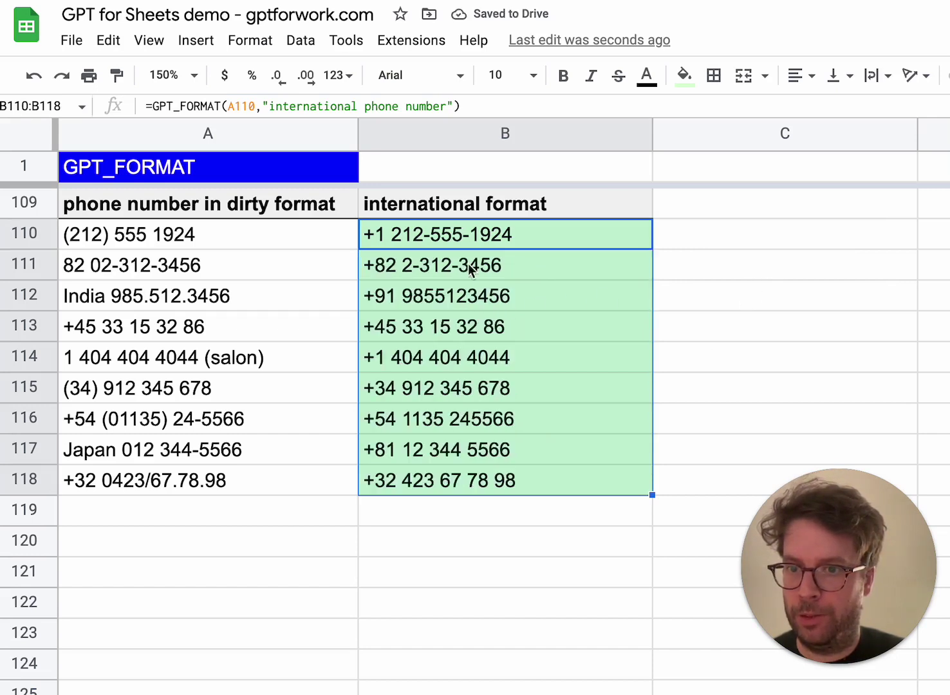
{"action": "left_click", "coordinate": [540, 271]}
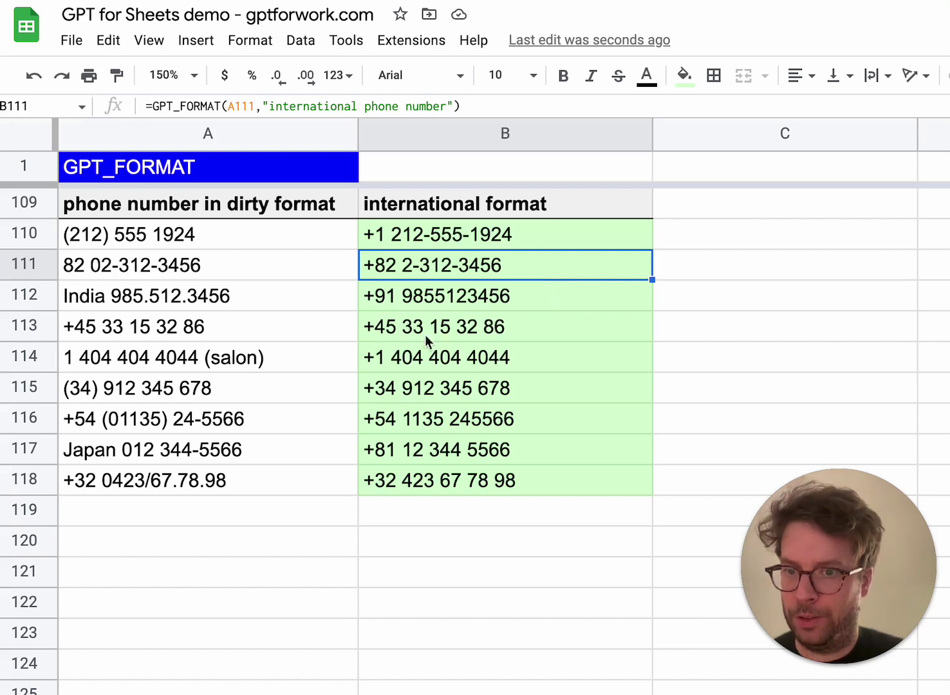
{"action": "left_click", "coordinate": [448, 488]}
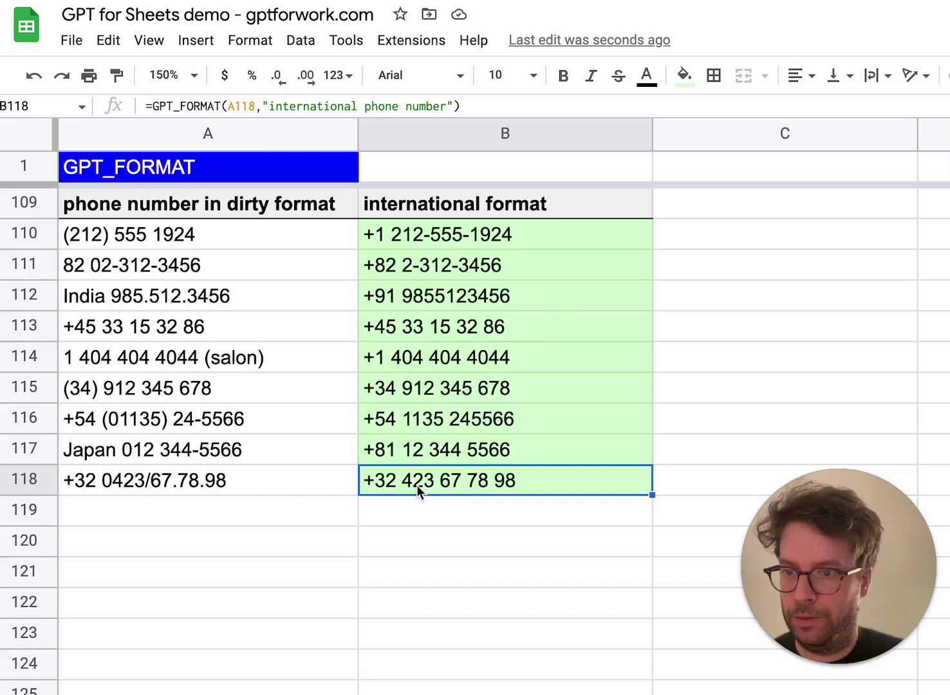
{"action": "left_click", "coordinate": [135, 489]}
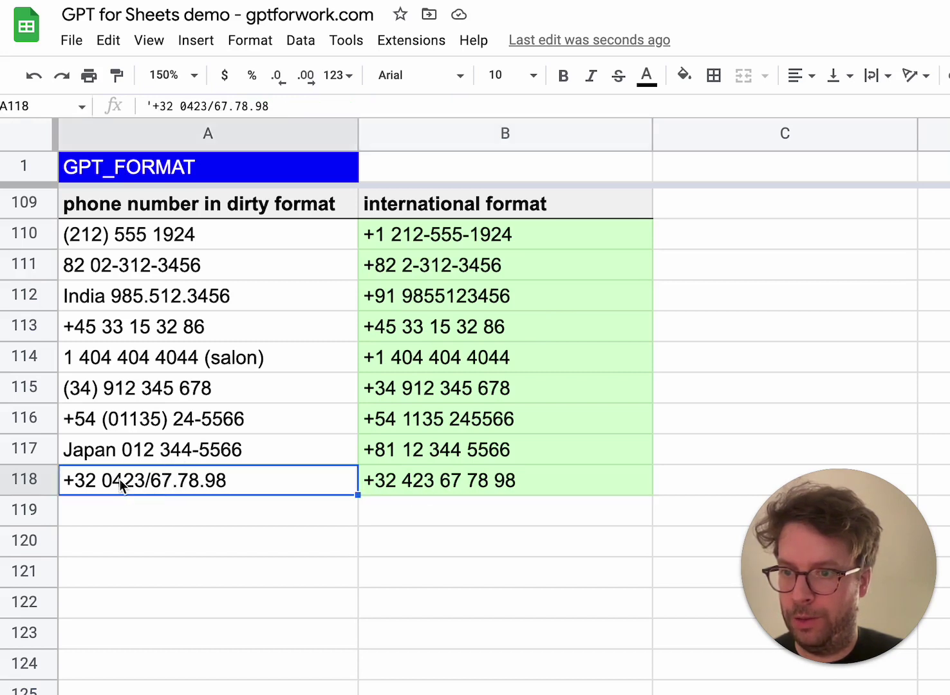
{"action": "left_click", "coordinate": [92, 452]}
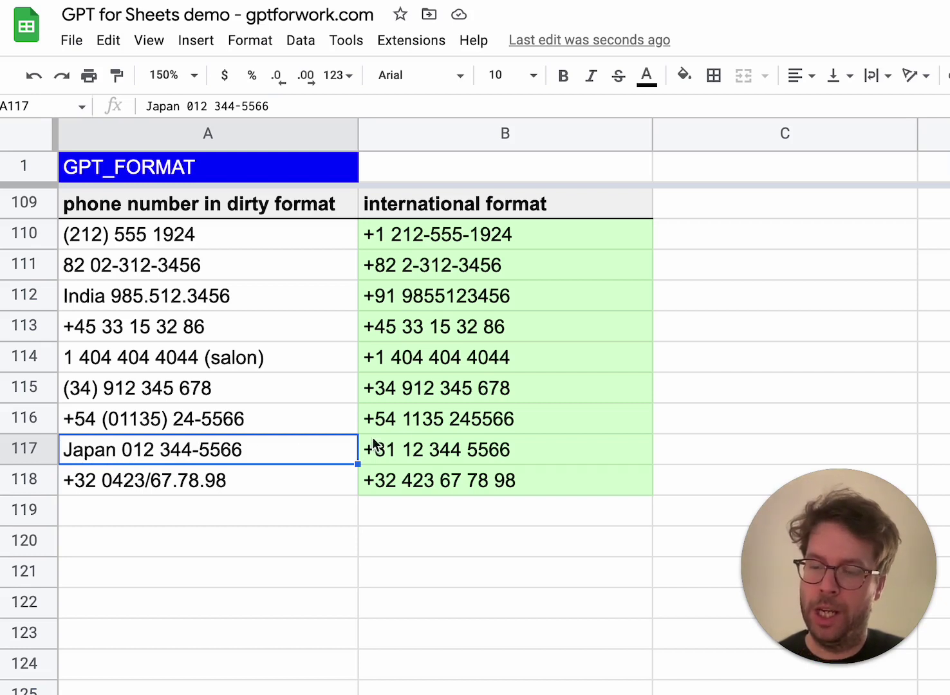
{"action": "left_click", "coordinate": [397, 459]}
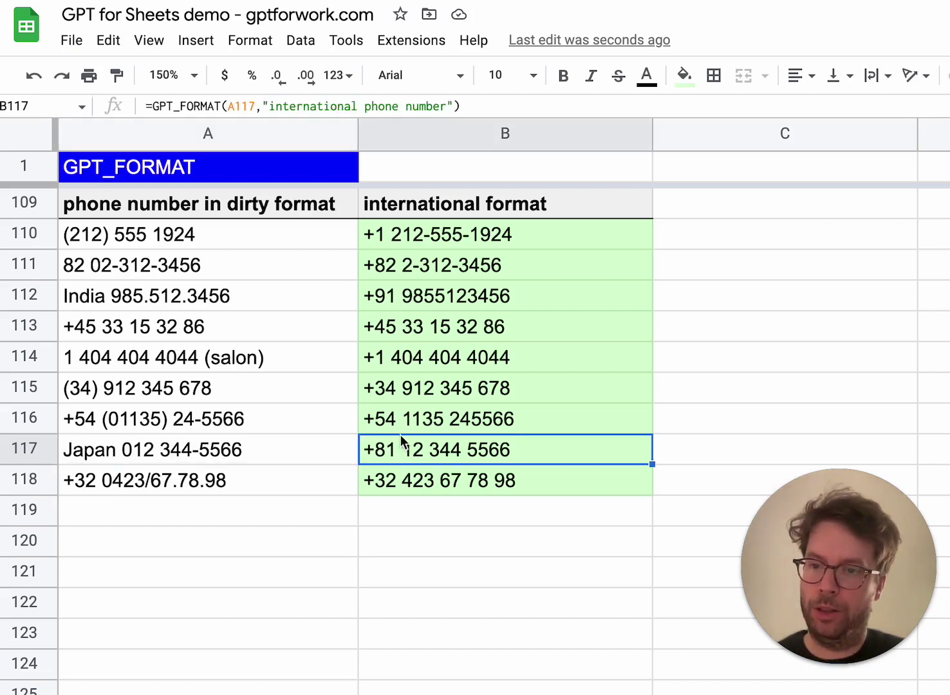
{"action": "left_click", "coordinate": [394, 298]}
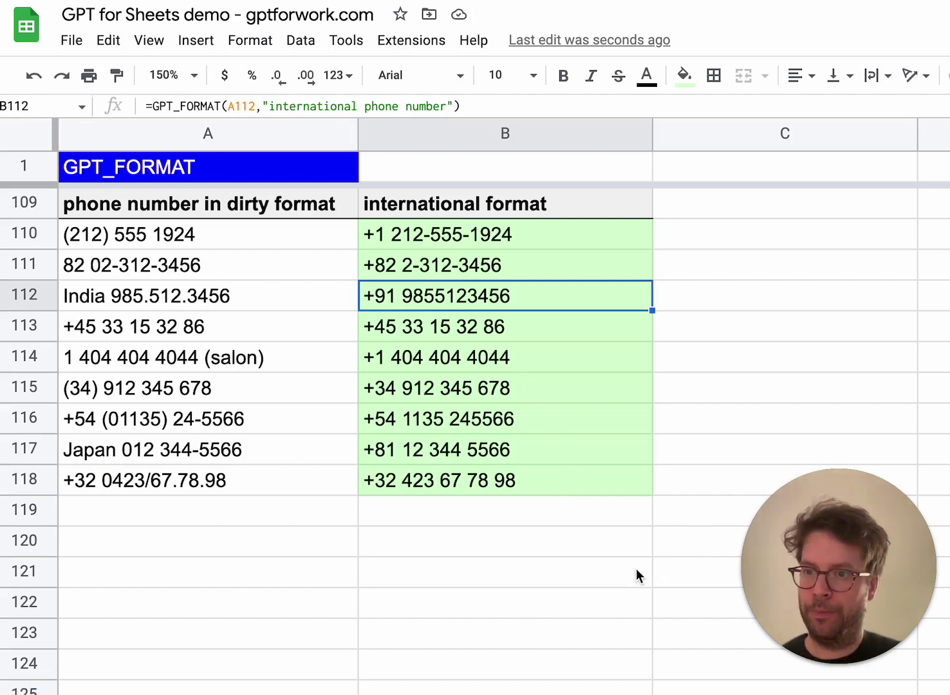
Enter =GPT_FORMAT(A152,"company name without legal entity suffix") in B152, returning Glaxosmithkline Pharma.
{"action": "scroll", "coordinate": [636, 568], "scroll_direction": "down", "scroll_amount": 3}
{"action": "scroll", "coordinate": [637, 568], "scroll_direction": "down", "scroll_amount": 10}
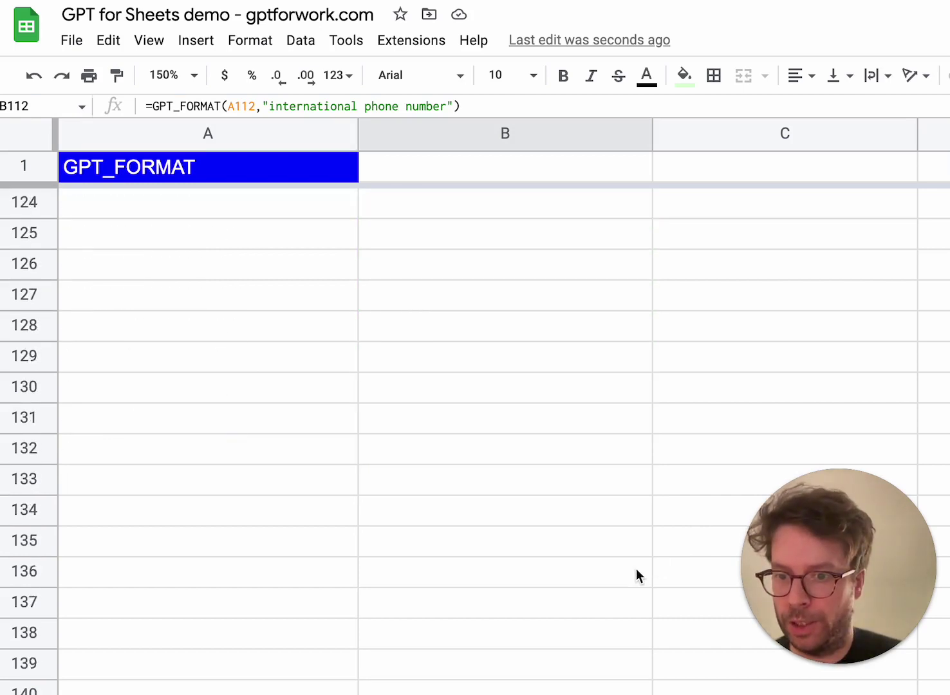
{"action": "scroll", "coordinate": [636, 569], "scroll_direction": "down", "scroll_amount": 2}
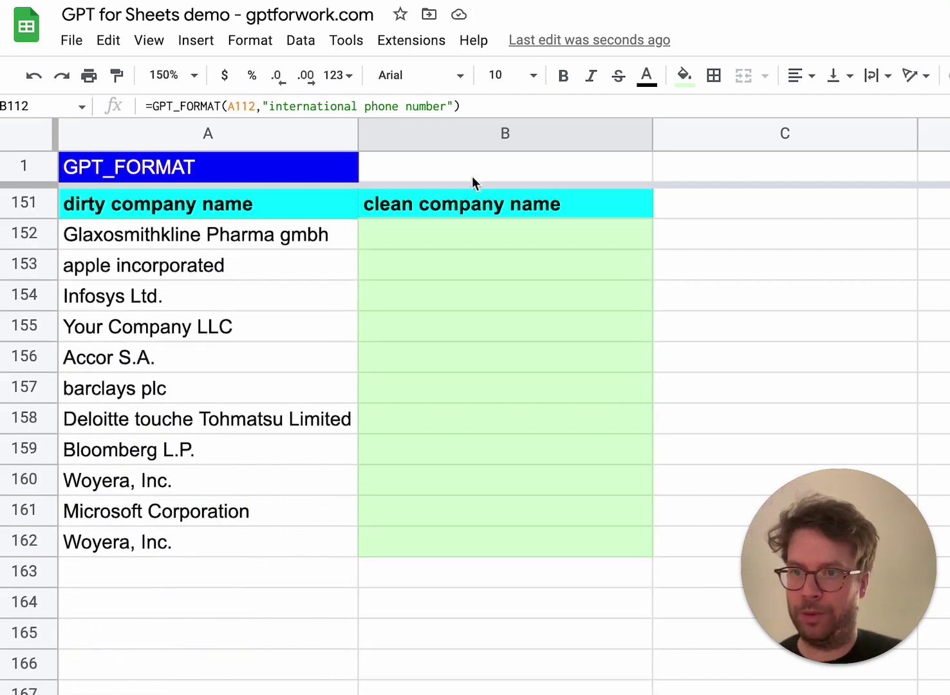
{"action": "left_click", "coordinate": [439, 244]}
{"action": "type", "text": "=GPT("}
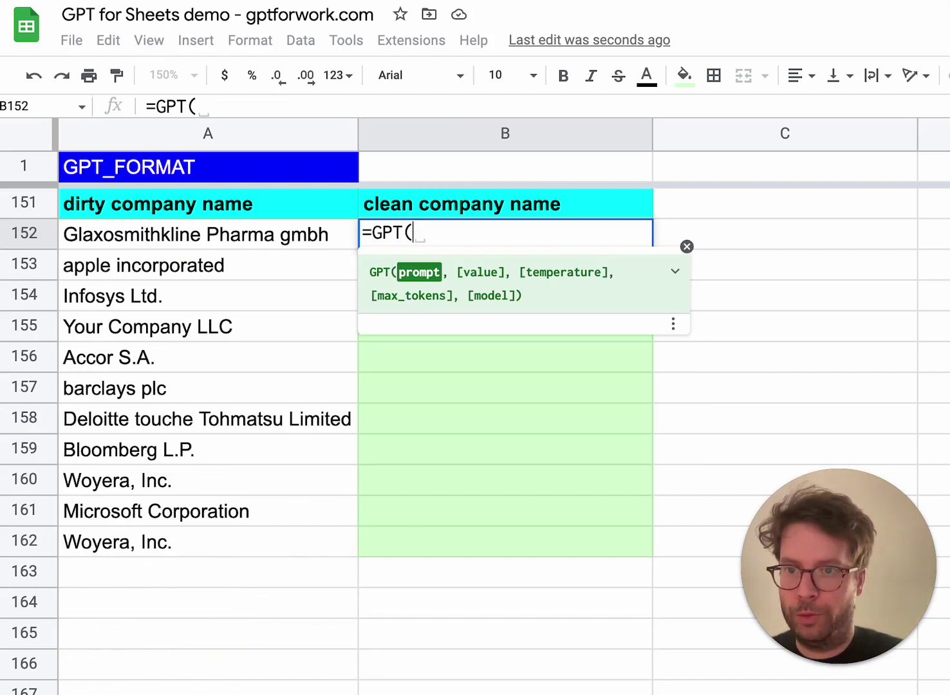
{"action": "key", "text": "BackSpace"}
{"action": "type", "text": "_F"}
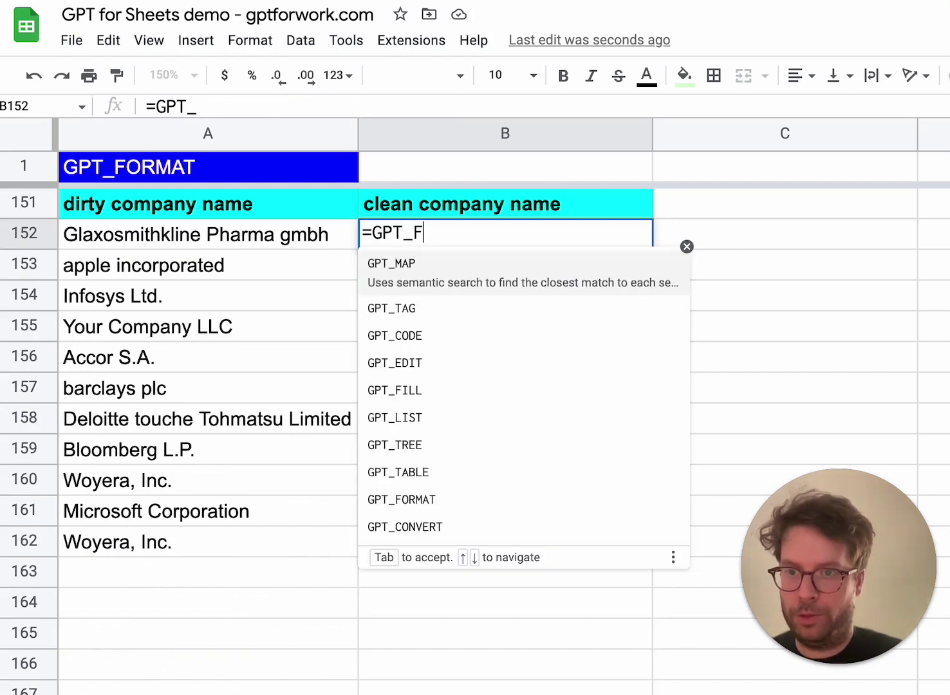
{"action": "type", "text": "ORMAT(\""}
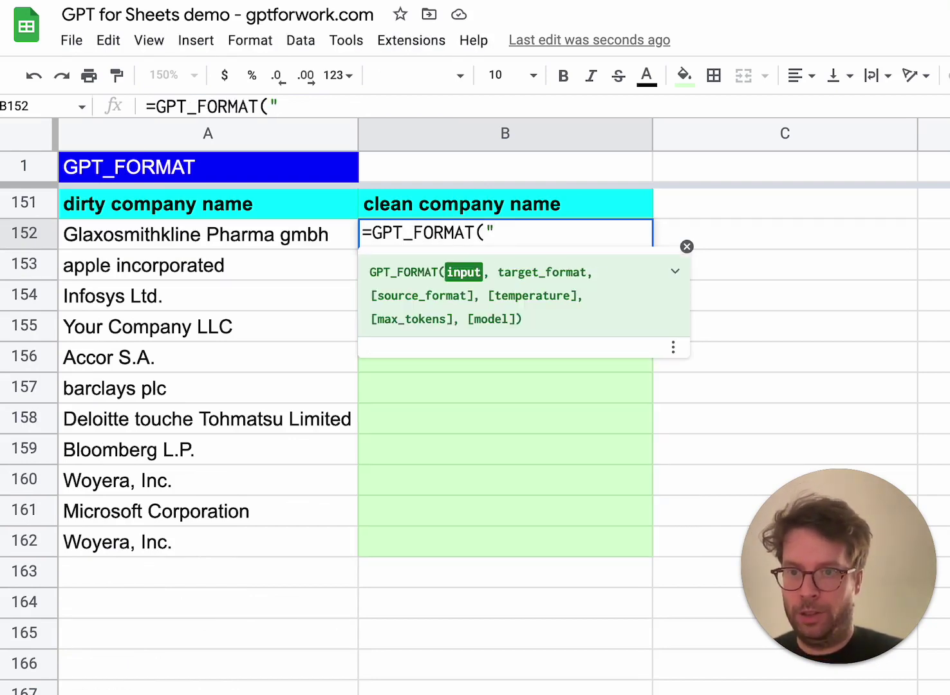
{"action": "key", "text": "BackSpace"}
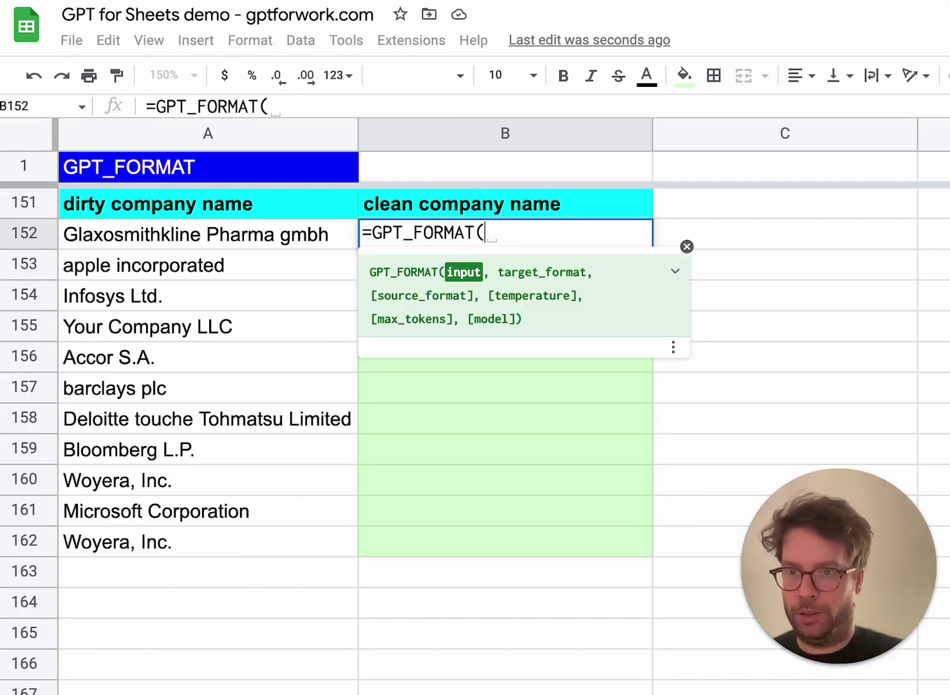
{"action": "left_click", "coordinate": [242, 236]}
{"action": "type", "text": ",\""}
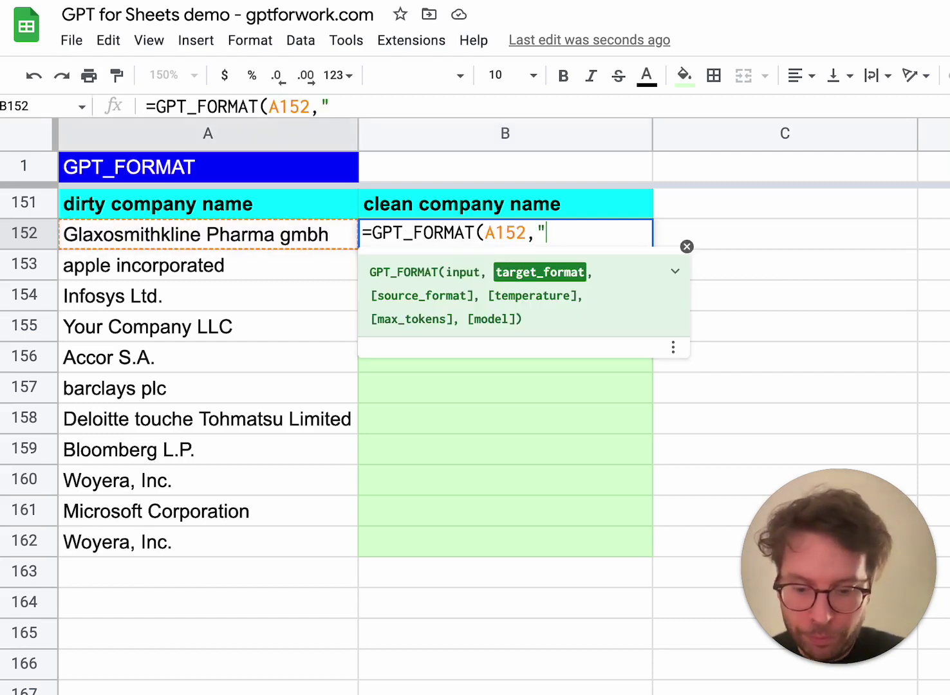
{"action": "type", "text": "re"}
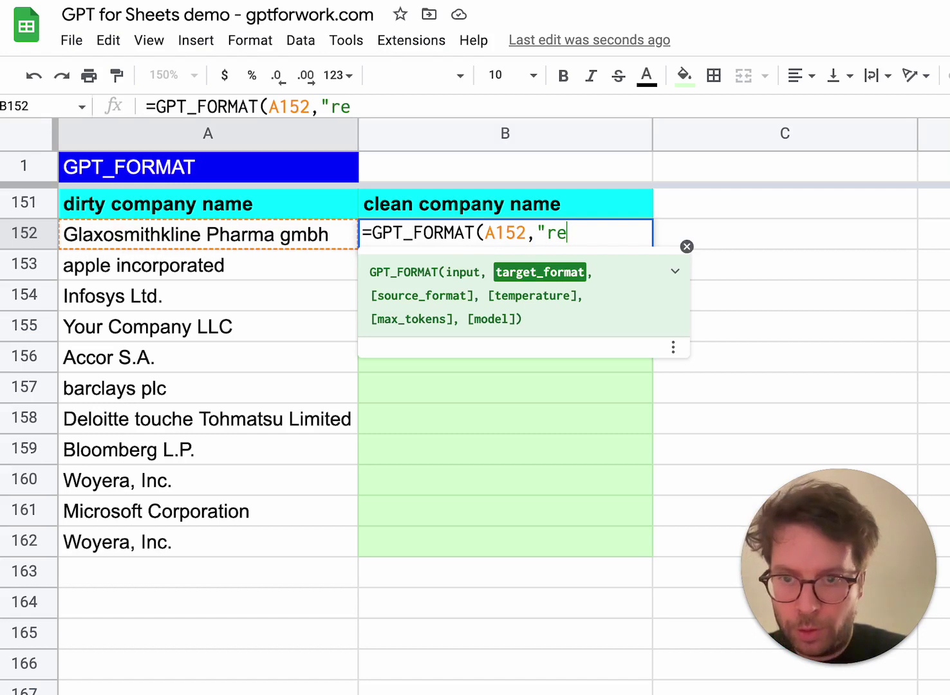
{"action": "key", "text": "BackSpace"}
{"action": "key", "text": "BackSpace"}
{"action": "type", "text": "company na"}
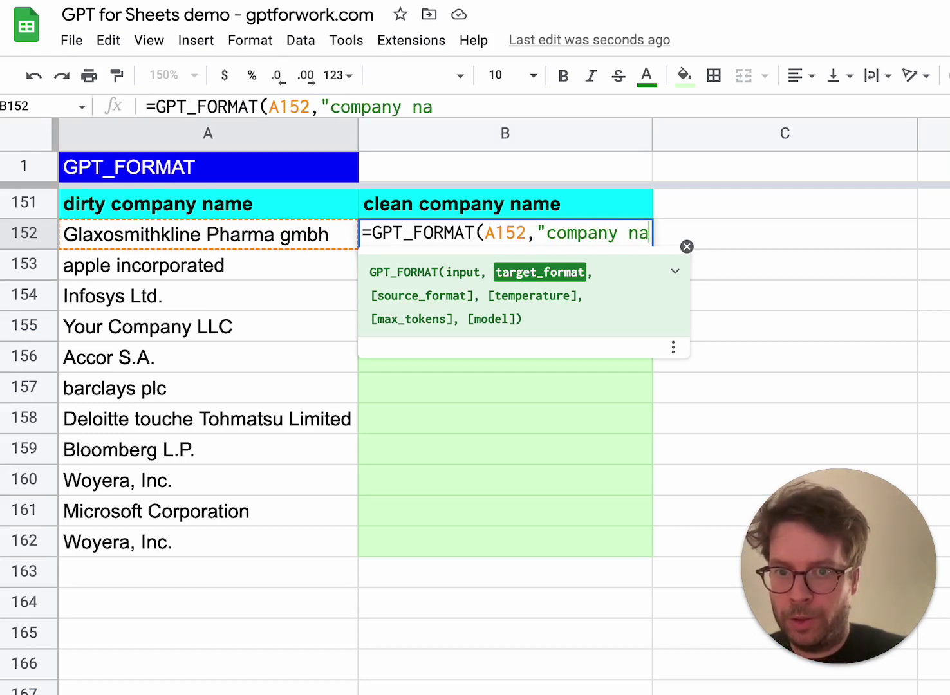
{"action": "type", "text": "me without legal"}
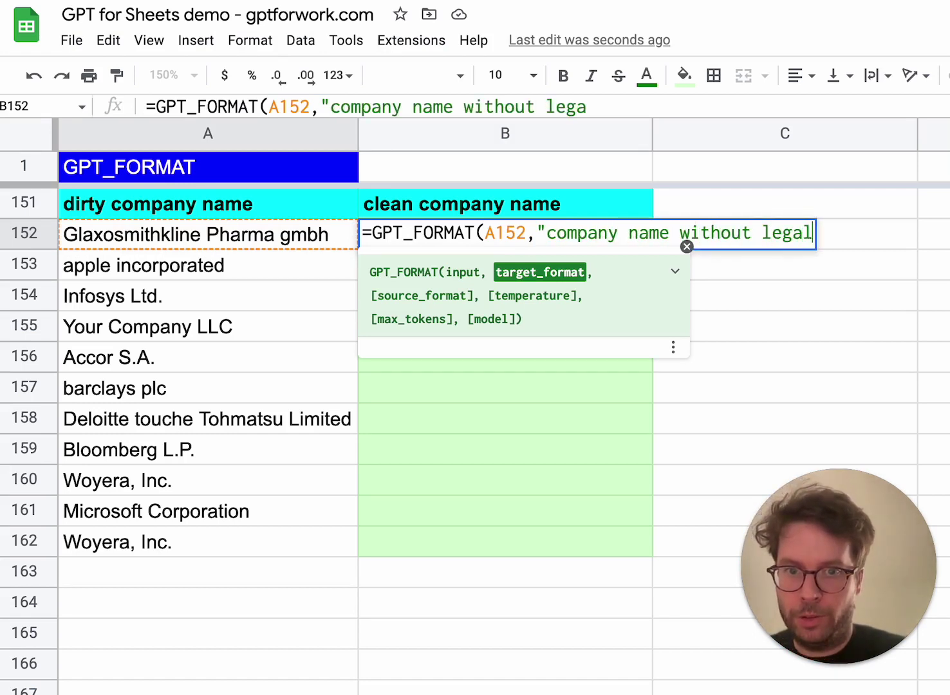
{"action": "type", "text": " entity suffix\")"}
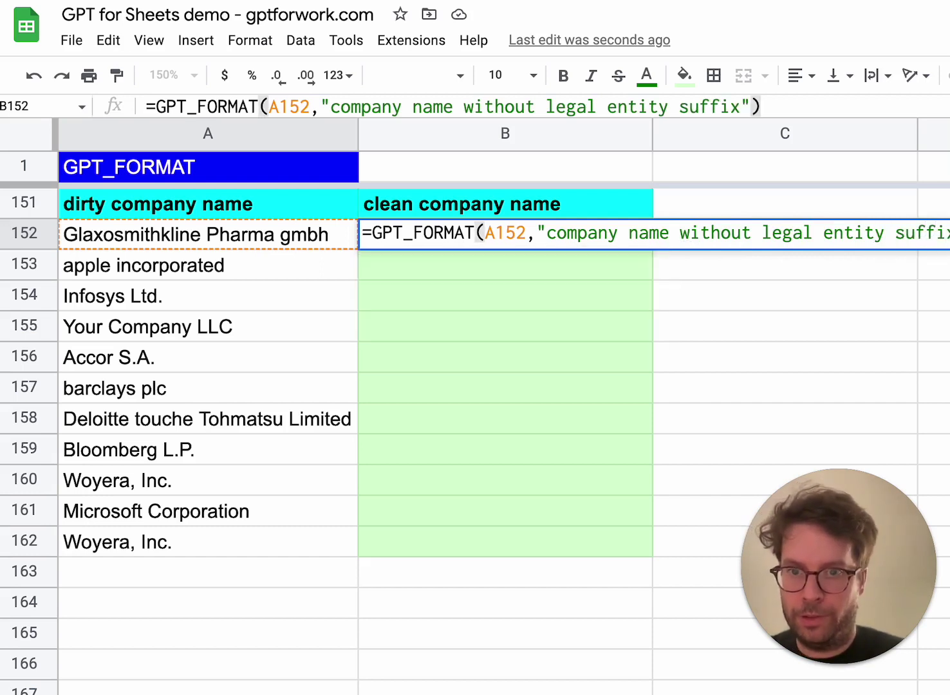
{"action": "key", "text": "Return"}
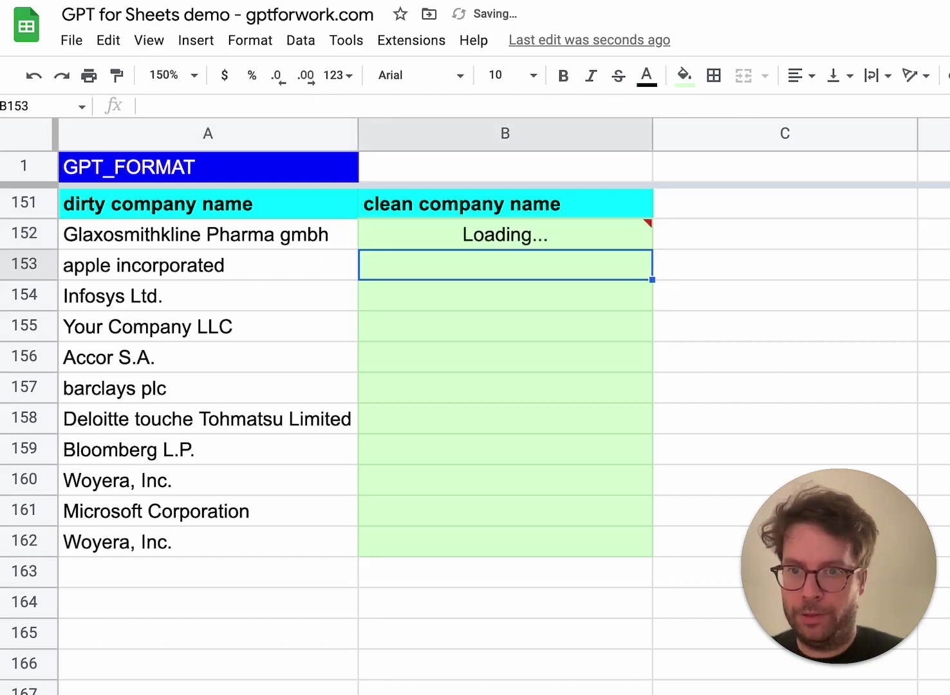
{"action": "mouse_move", "coordinate": [507, 236]}
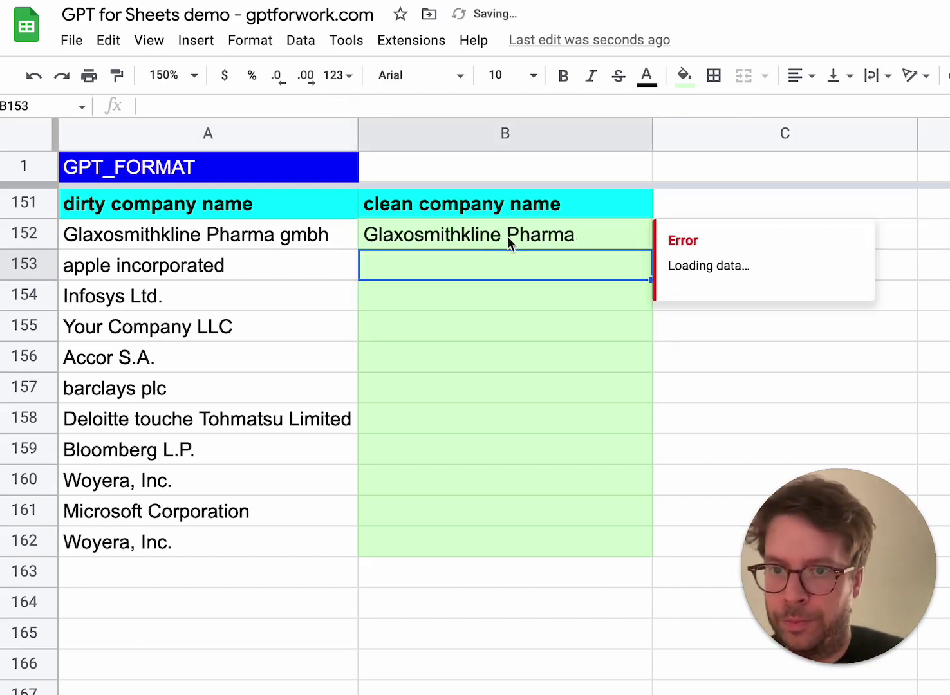
{"action": "left_click", "coordinate": [648, 239]}
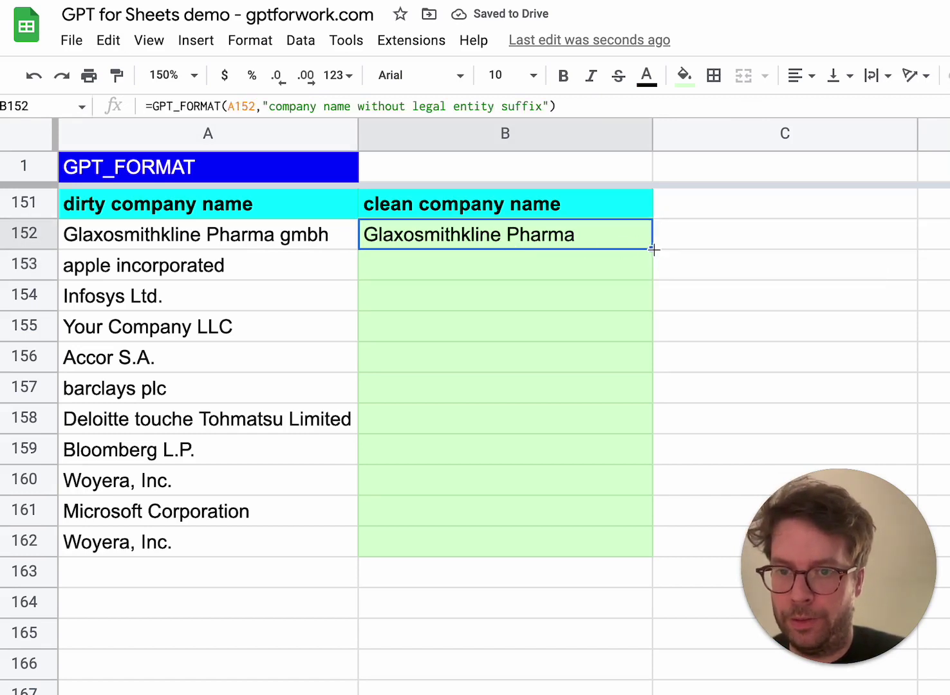
Fill the B152 formula down to B162 and review the cleaned company names.
{"action": "left_click_drag", "start_coordinate": [652, 250], "coordinate": [623, 541]}
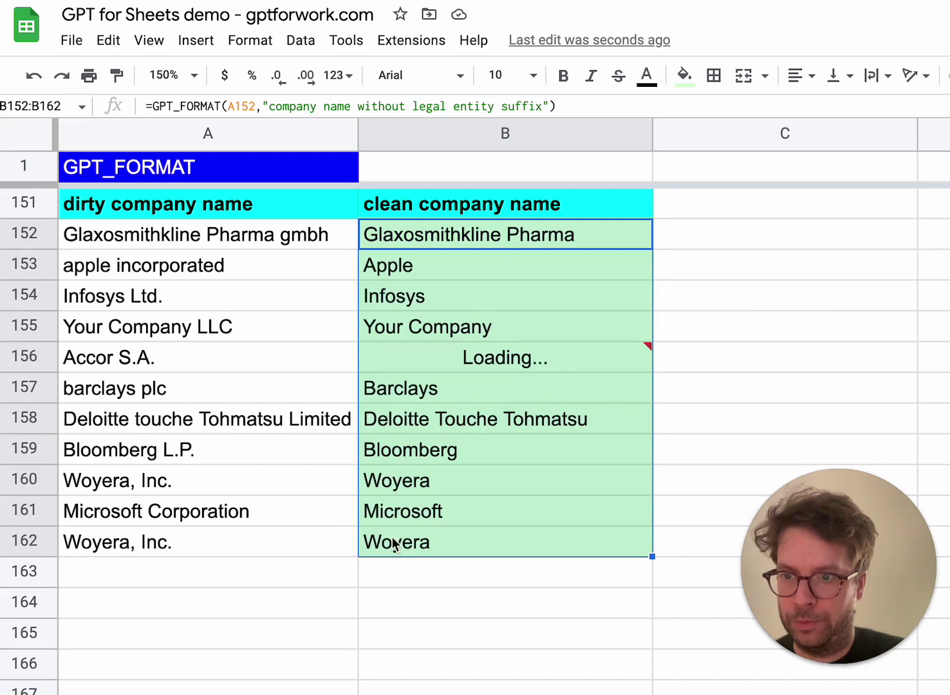
{"action": "left_click", "coordinate": [414, 487]}
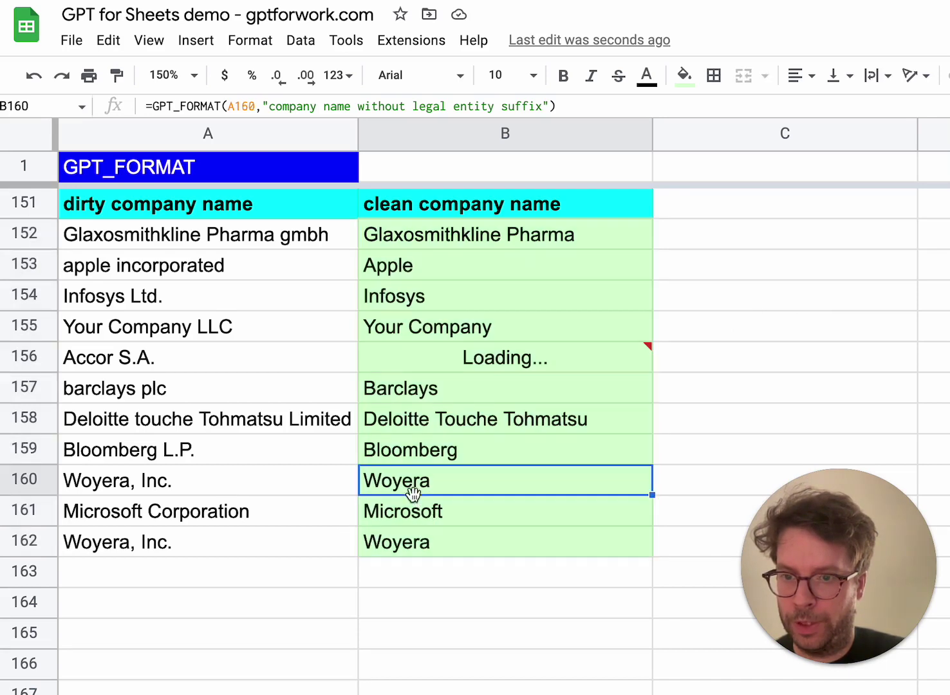
{"action": "left_click", "coordinate": [413, 360]}
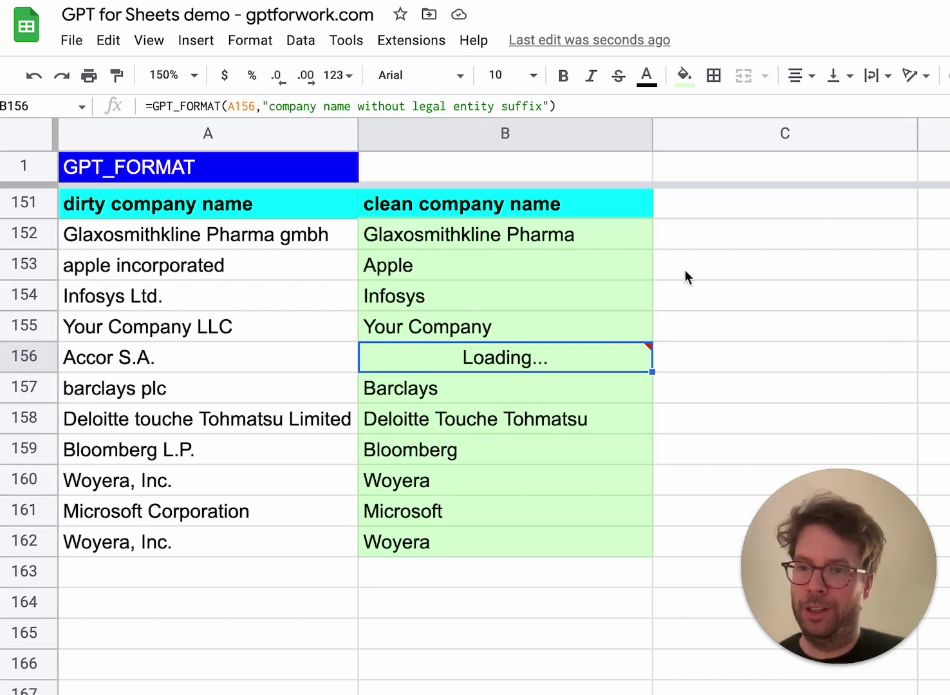
{"action": "left_click", "coordinate": [486, 269]}
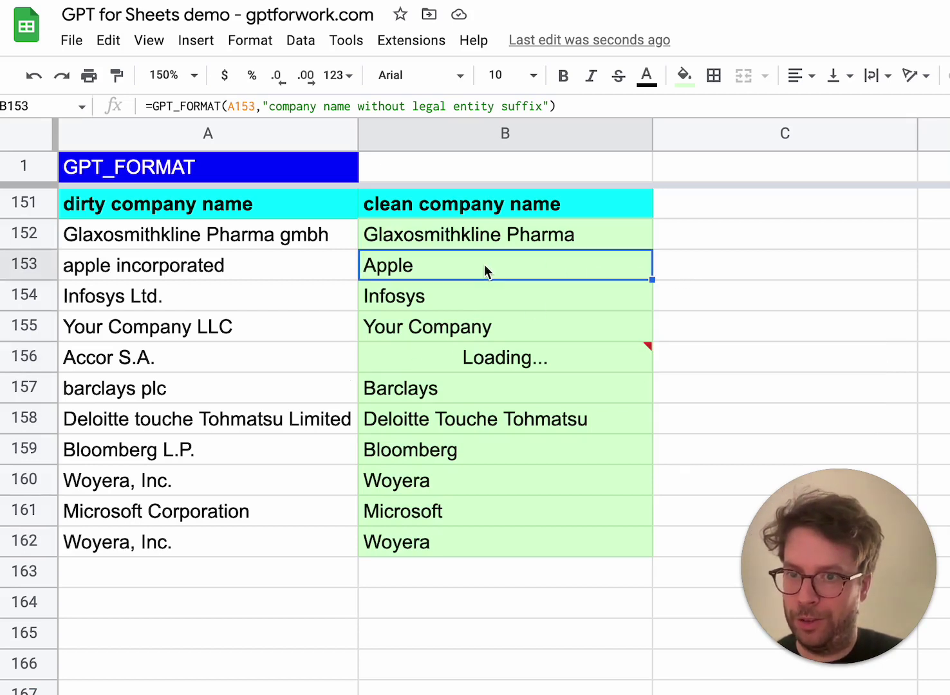
{"action": "key", "text": "Down"}
{"action": "key", "text": "Down"}
{"action": "left_click", "coordinate": [455, 393]}
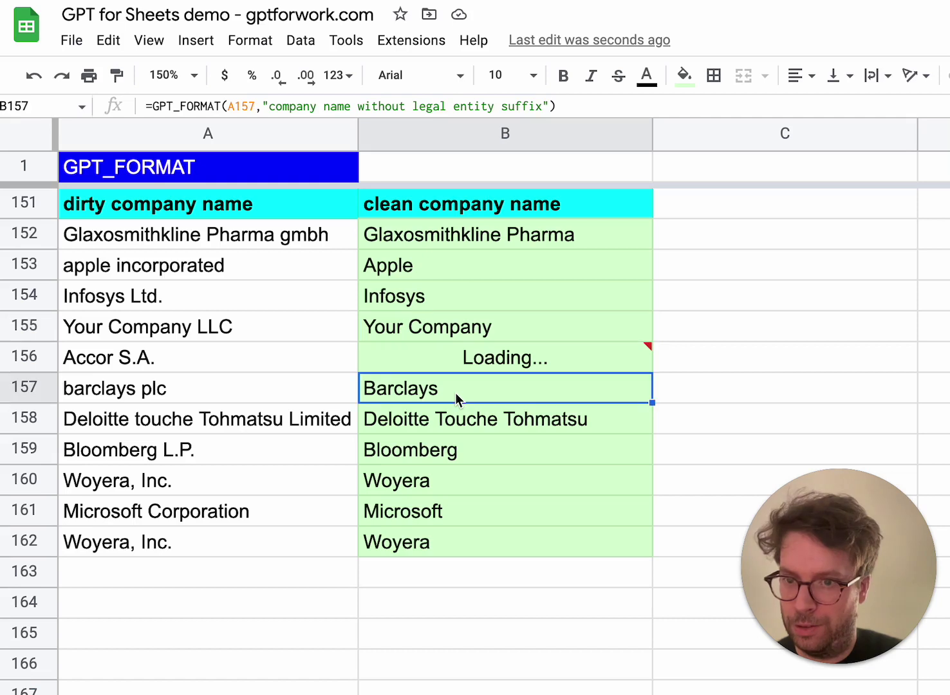
{"action": "key", "text": "Down"}
{"action": "key", "text": "Down"}
{"action": "key", "text": "Down"}
{"action": "key", "text": "Down"}
{"action": "key", "text": "Down"}
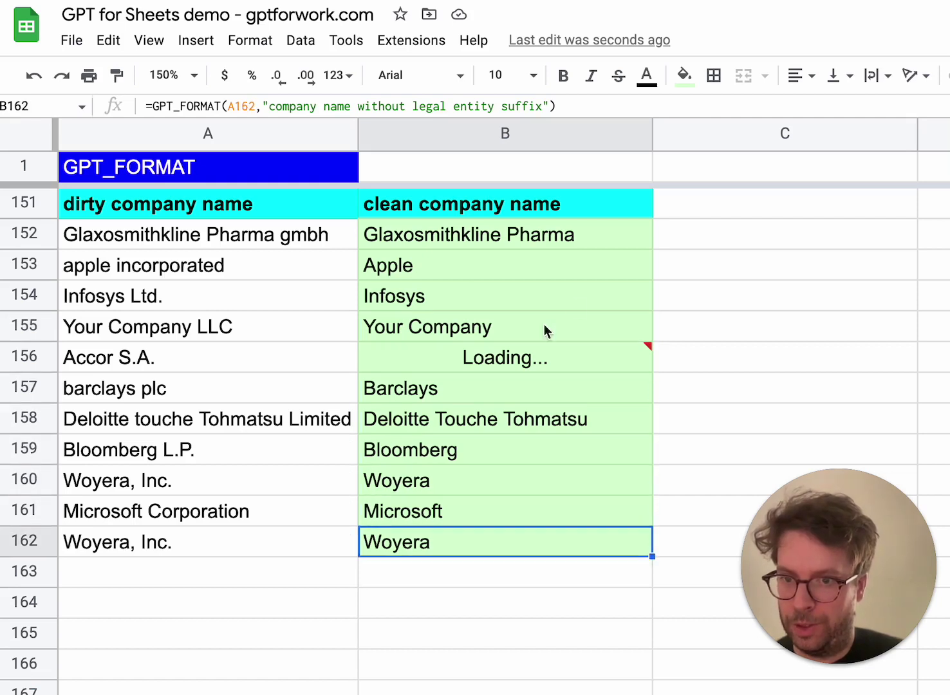
Clear the stuck Accor cell B156 and refill it from B155's formula.
{"action": "left_click", "coordinate": [528, 356]}
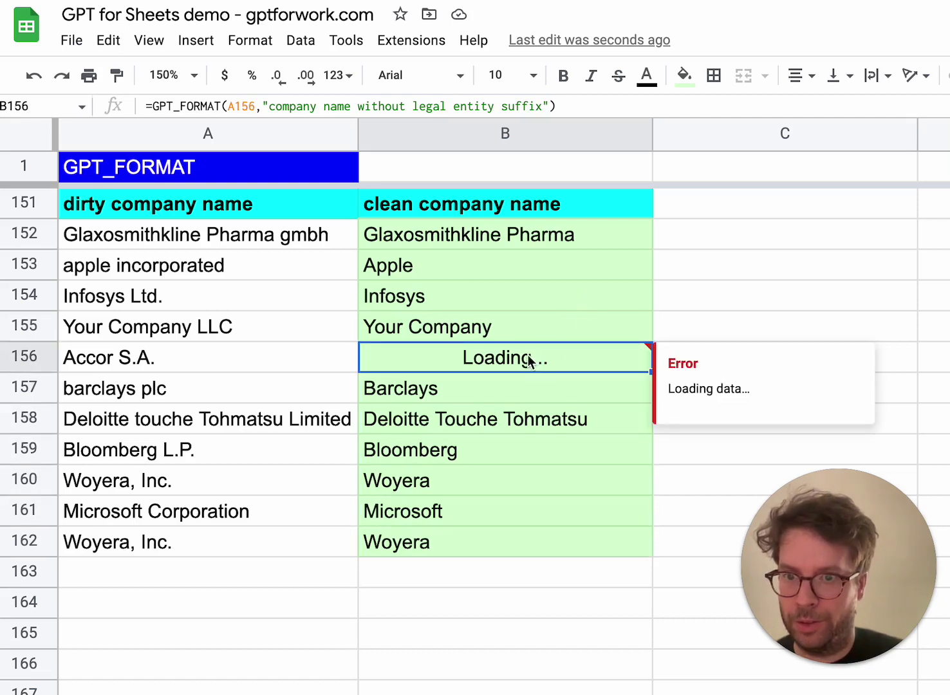
{"action": "key", "text": "Delete"}
{"action": "left_click", "coordinate": [591, 331]}
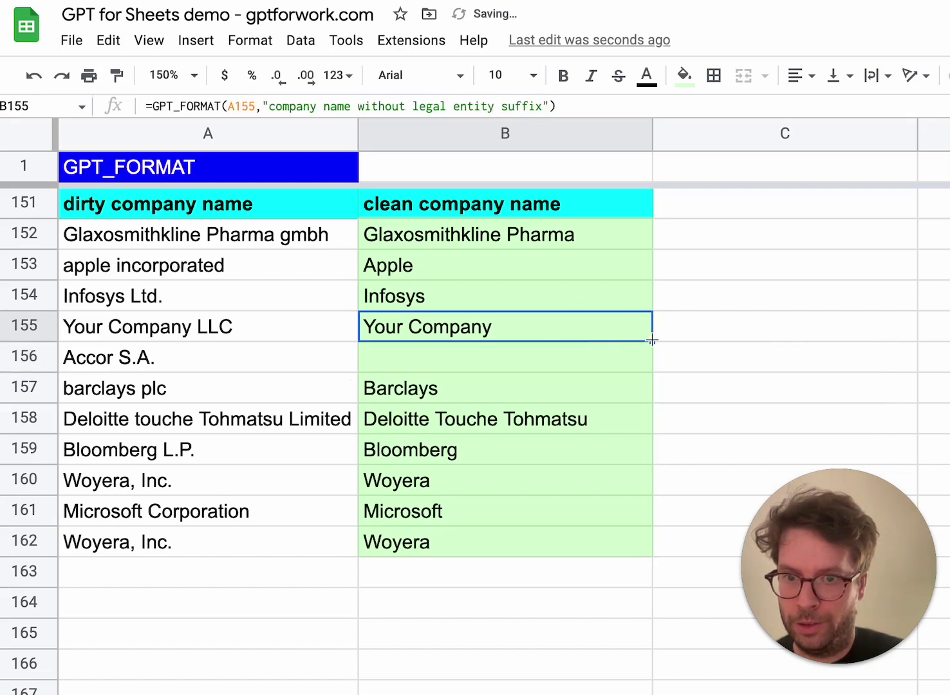
{"action": "left_click_drag", "start_coordinate": [652, 340], "coordinate": [649, 358]}
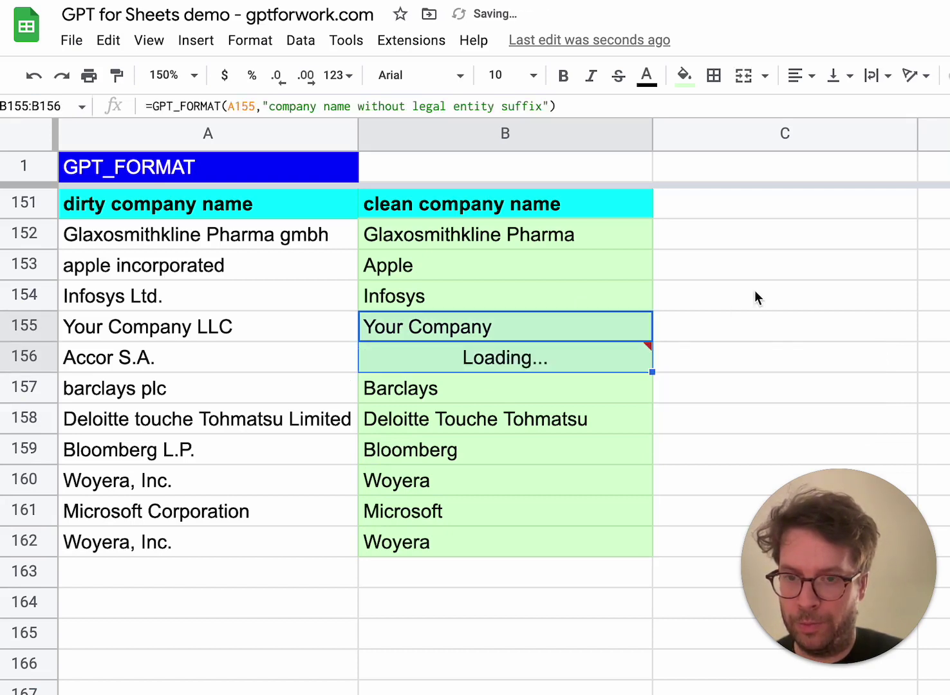
{"action": "left_click", "coordinate": [715, 360]}
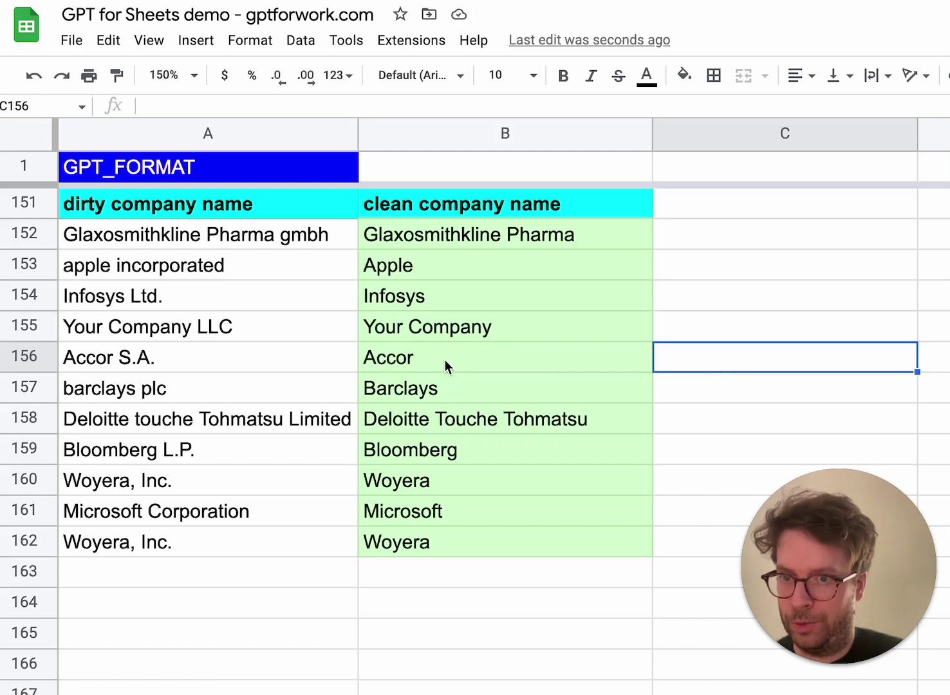
{"action": "left_click", "coordinate": [432, 364]}
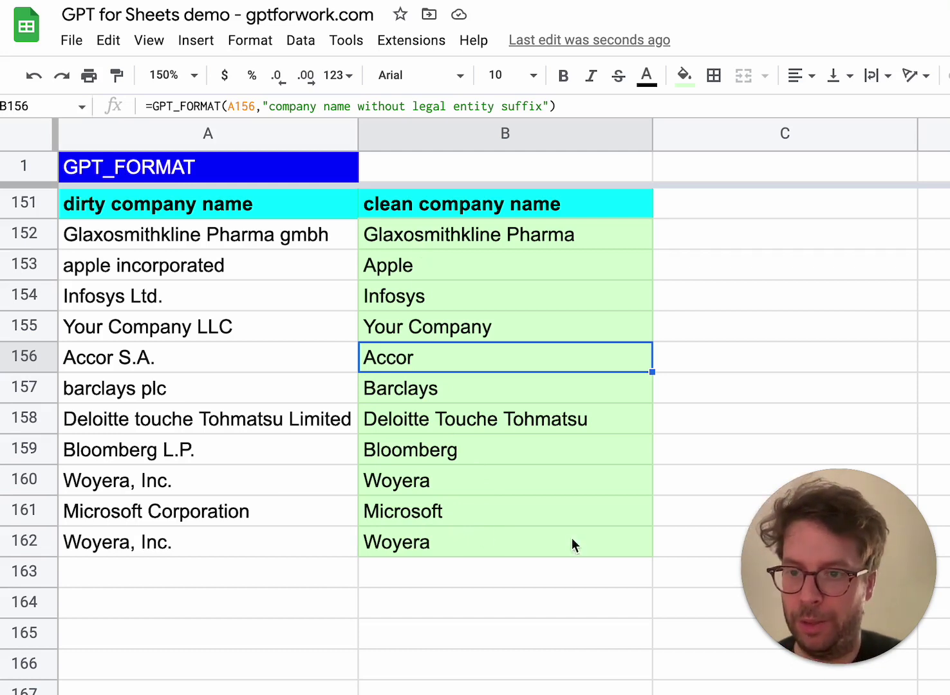
Scroll back to the date table in rows 2–17 at the top of the sheet.
{"action": "scroll", "coordinate": [624, 620], "scroll_direction": "down", "scroll_amount": 12}
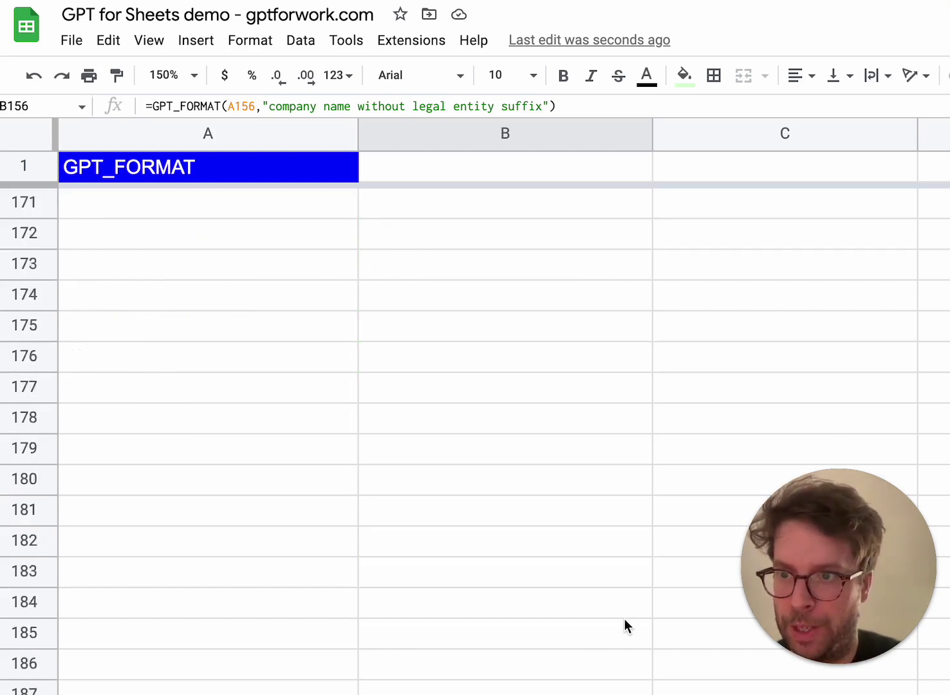
{"action": "scroll", "coordinate": [625, 618], "scroll_direction": "down", "scroll_amount": 20}
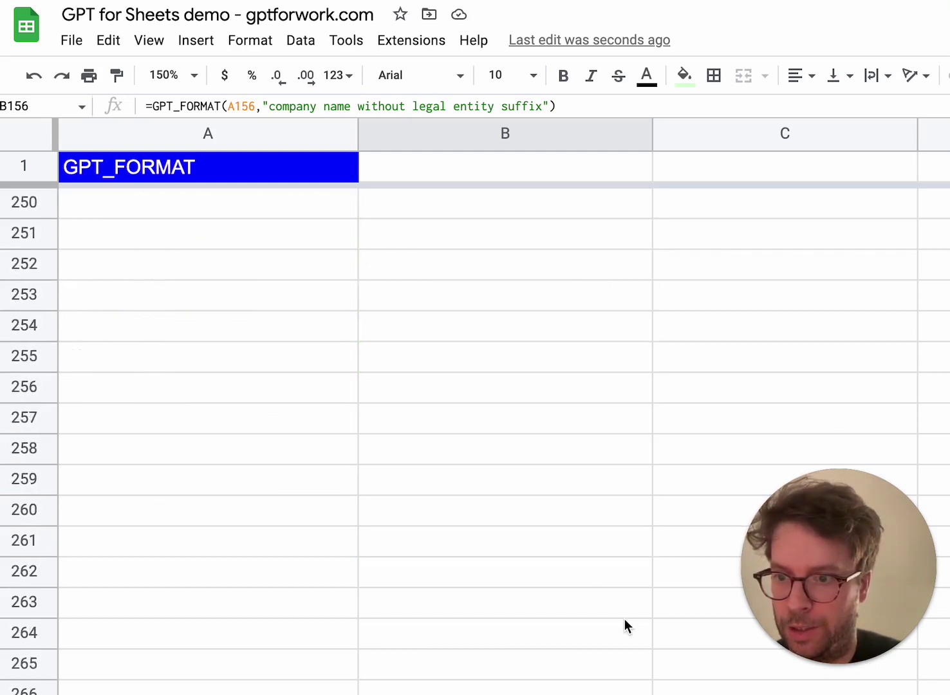
{"action": "scroll", "coordinate": [624, 619], "scroll_direction": "up", "scroll_amount": 20}
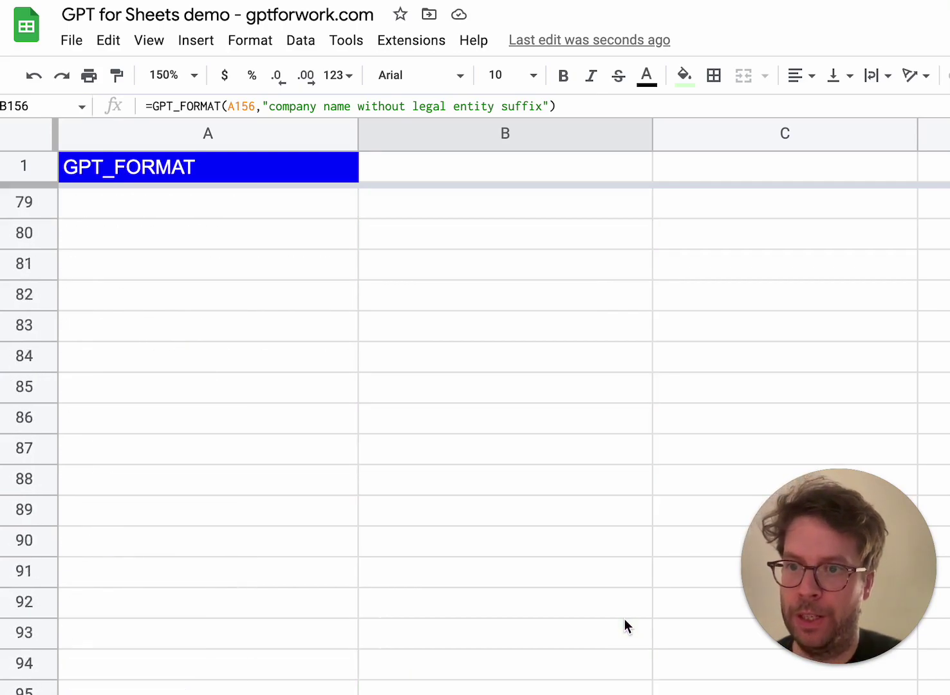
{"action": "scroll", "coordinate": [624, 619], "scroll_direction": "up", "scroll_amount": 20}
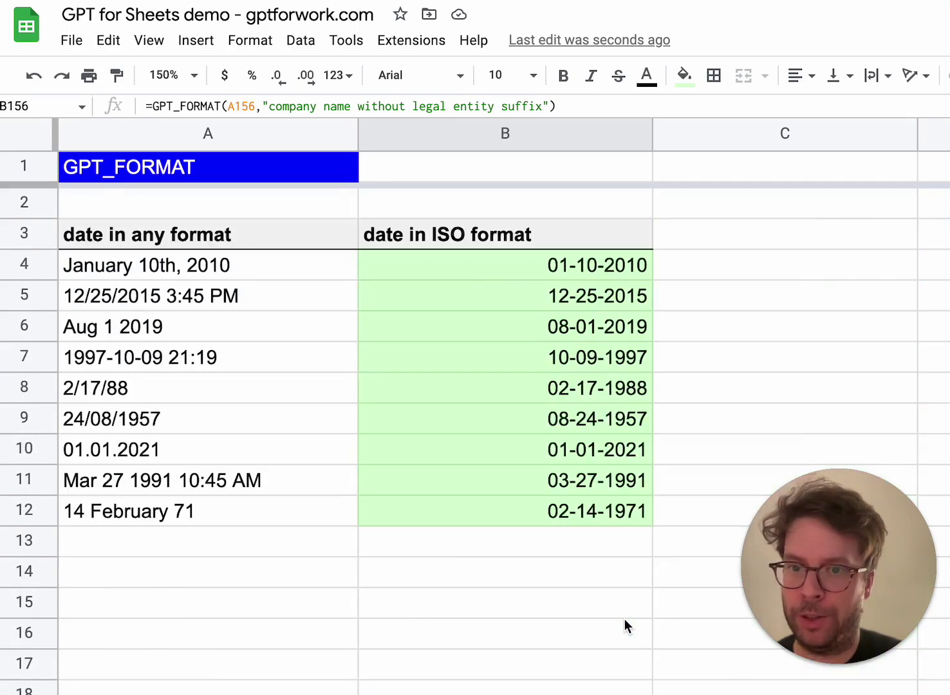